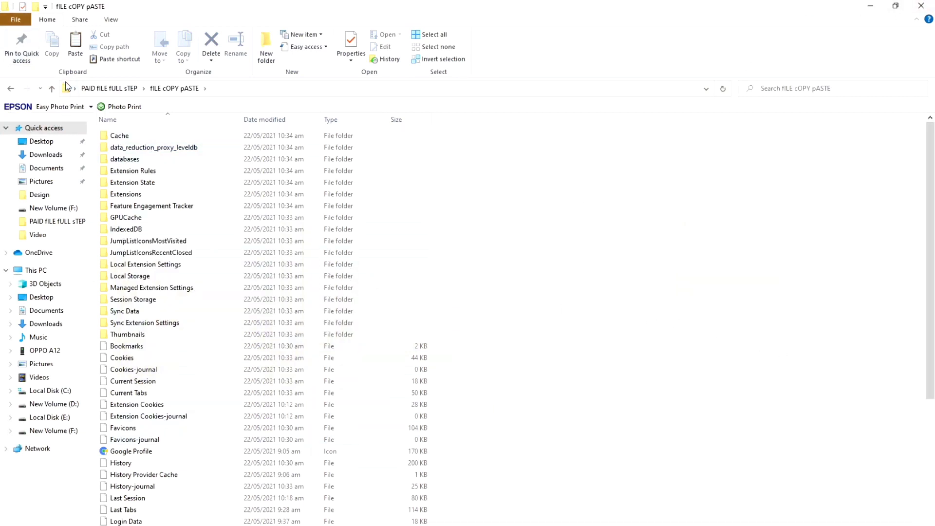
# Return to the PAID fILE fULL sTEP folder and view the join User agent text file in the Join User agent folder
pyautogui.click(11, 88)
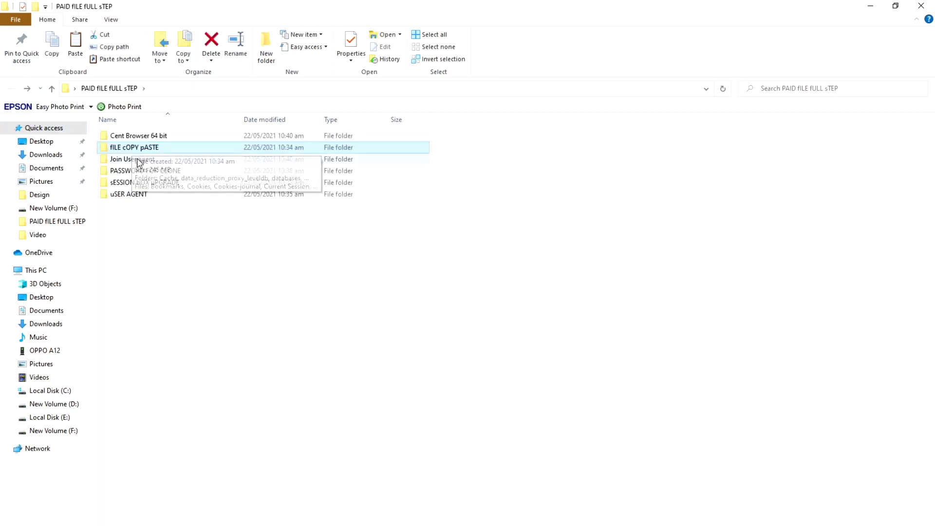
pyautogui.doubleClick(131, 159)
pyautogui.doubleClick(119, 136)
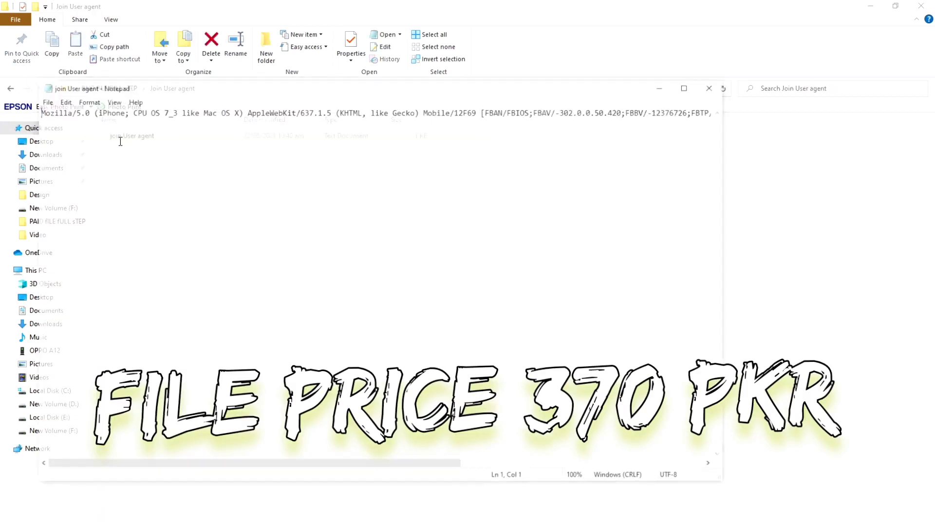
pyautogui.click(714, 85)
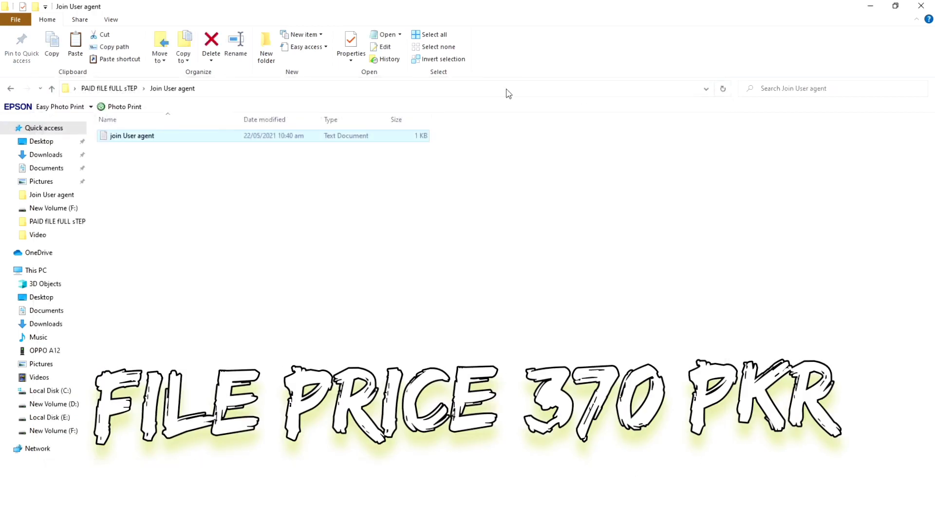
pyautogui.click(14, 89)
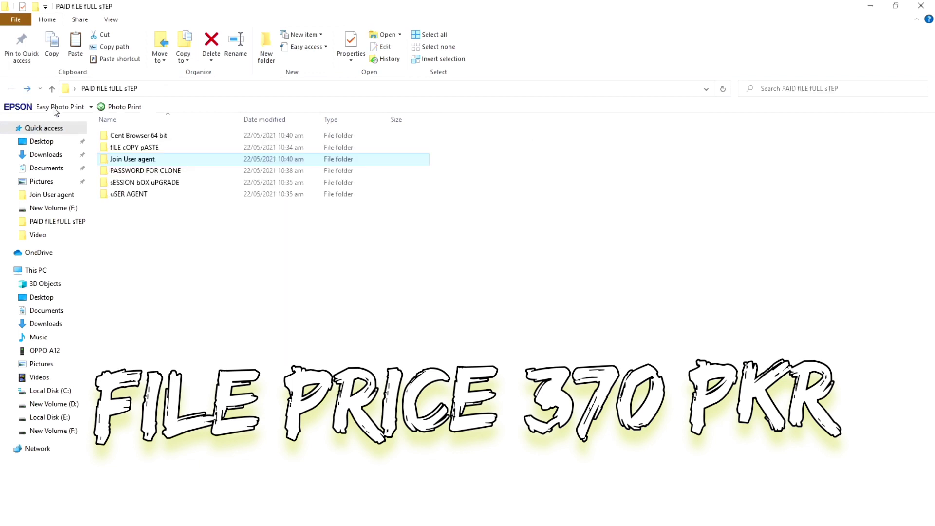
# Look through the contents of the PASSWORD FOR CLONE, sESSION bOX uPGRADE and uSER AGENT folders
pyautogui.doubleClick(136, 176)
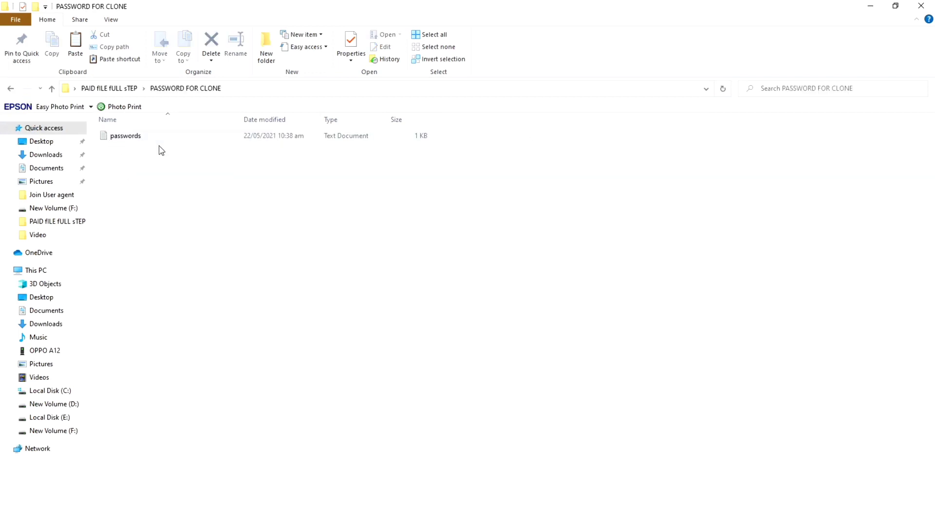
pyautogui.click(10, 89)
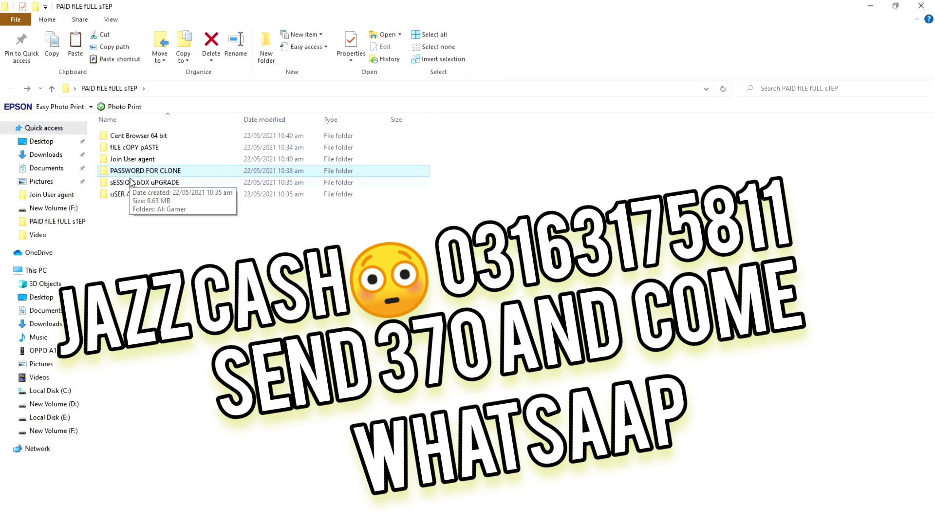
pyautogui.doubleClick(132, 183)
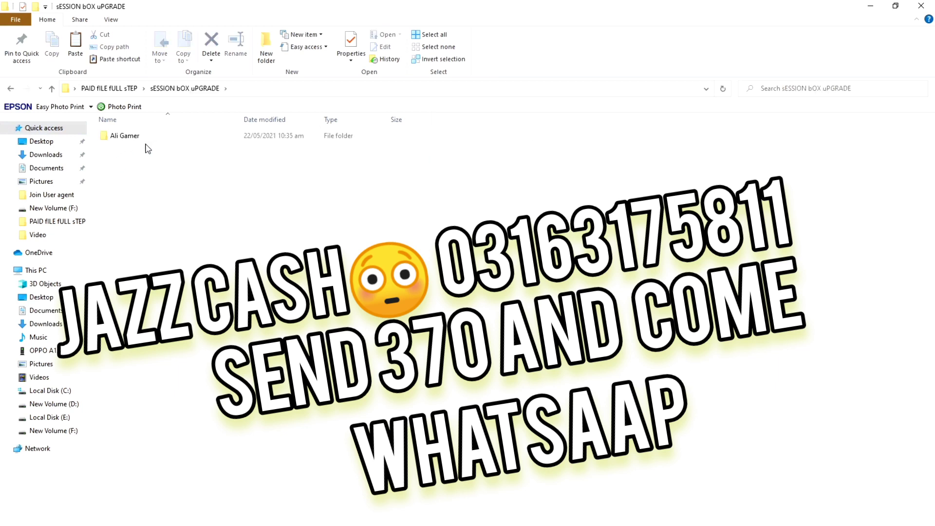
pyautogui.click(11, 89)
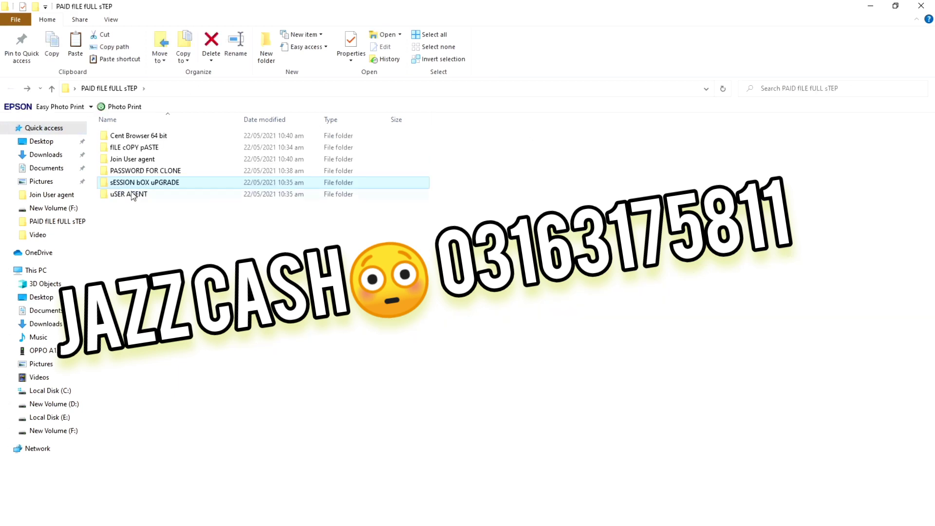
pyautogui.doubleClick(132, 194)
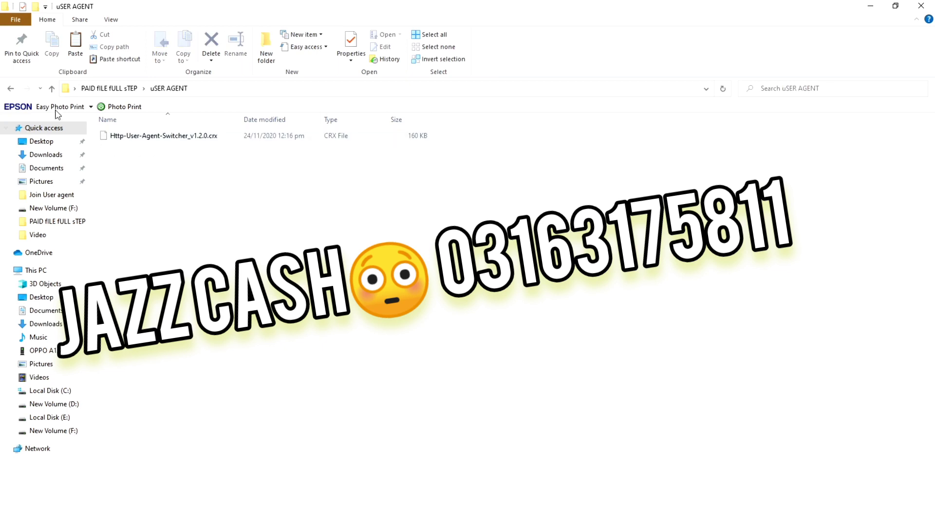
pyautogui.click(10, 89)
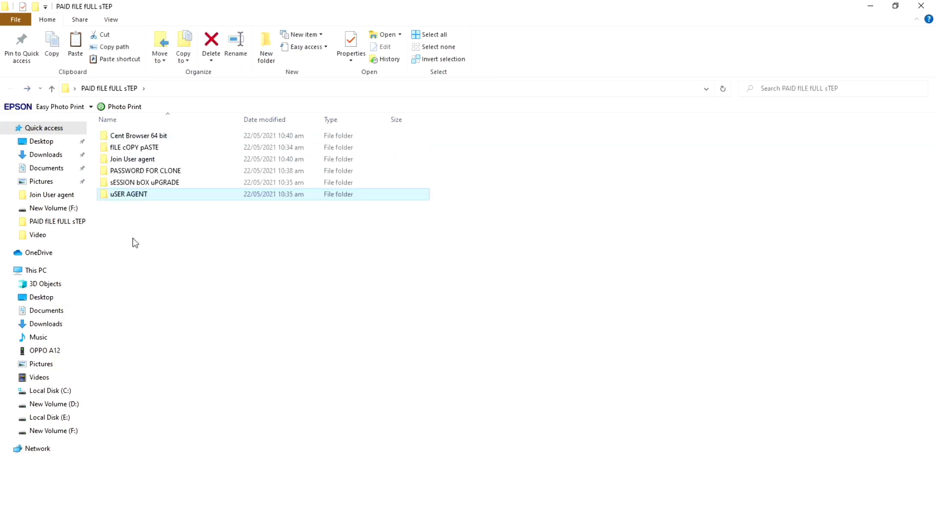
pyautogui.moveTo(133, 238); pyautogui.dragTo(147, 141)
pyautogui.click(221, 249)
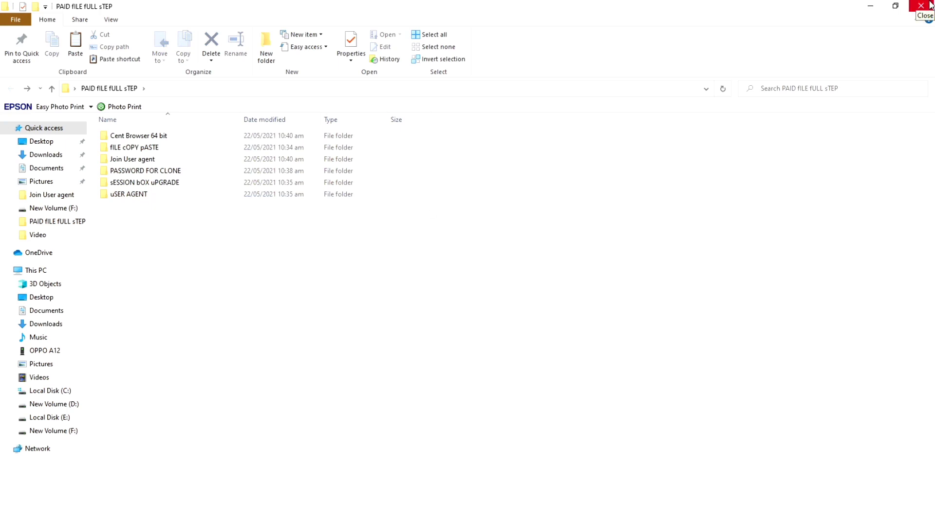
# Switch to Google Chrome and search Google for "cent browser"
pyautogui.rightClick(339, 249)
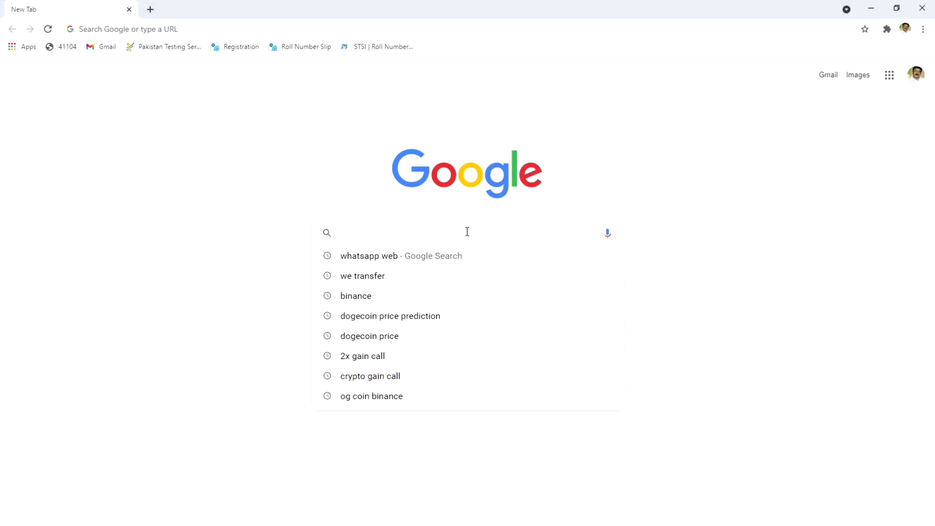
pyautogui.write('cent')
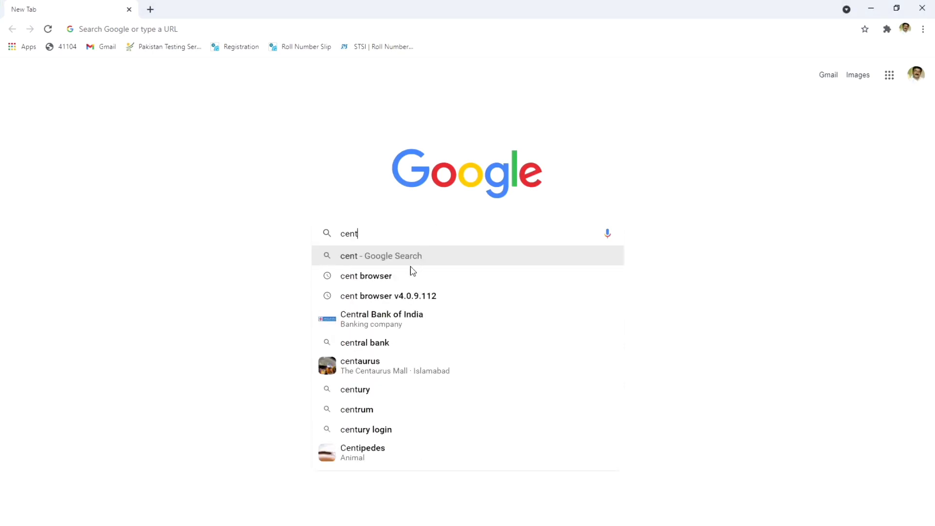
pyautogui.click(392, 276)
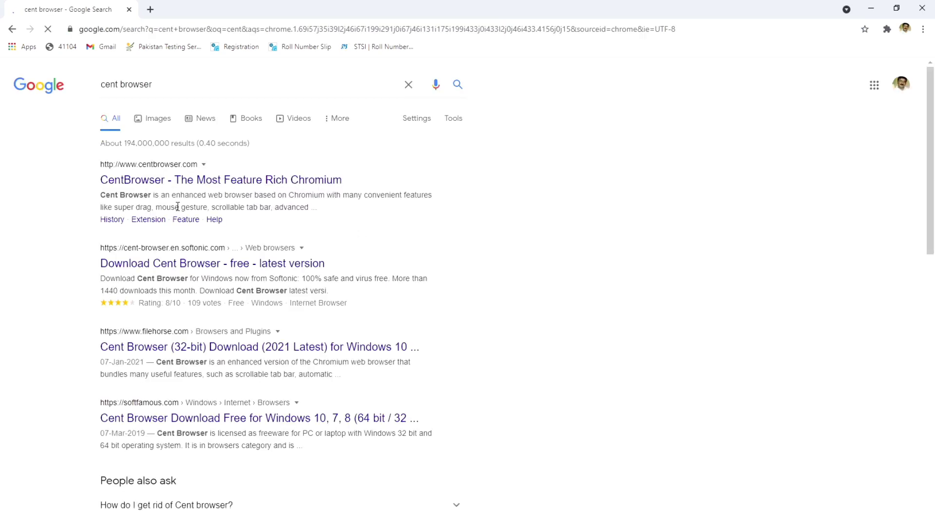
# Open the official centbrowser.com website from the search results
pyautogui.scroll(-1, 188, 363)
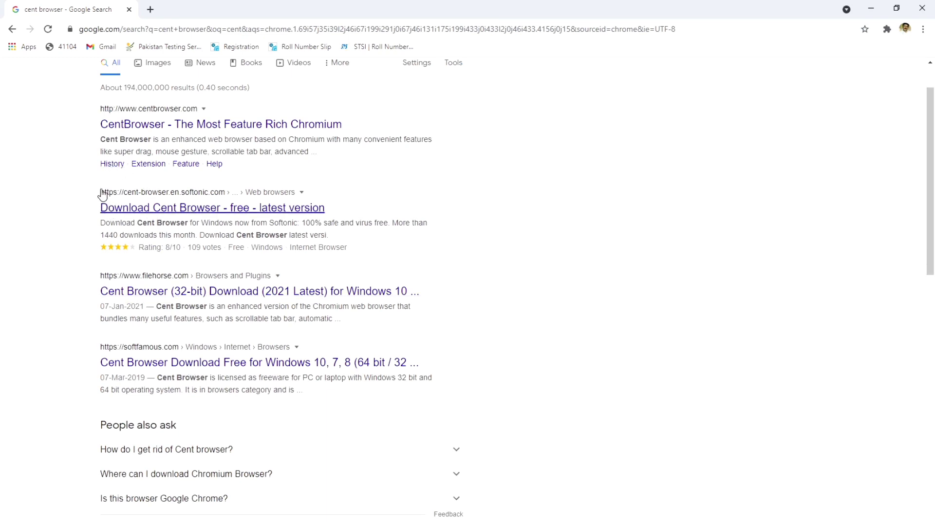
pyautogui.moveTo(101, 194); pyautogui.dragTo(210, 192)
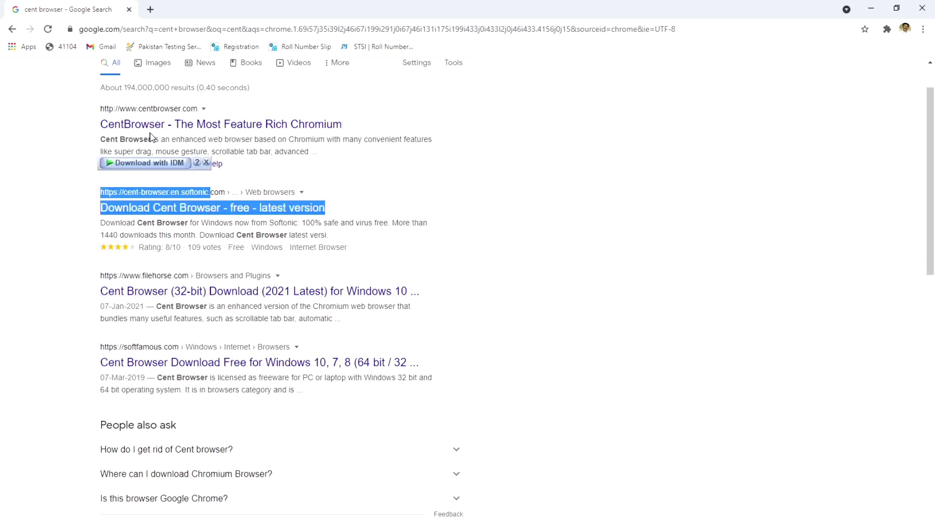
pyautogui.click(212, 128)
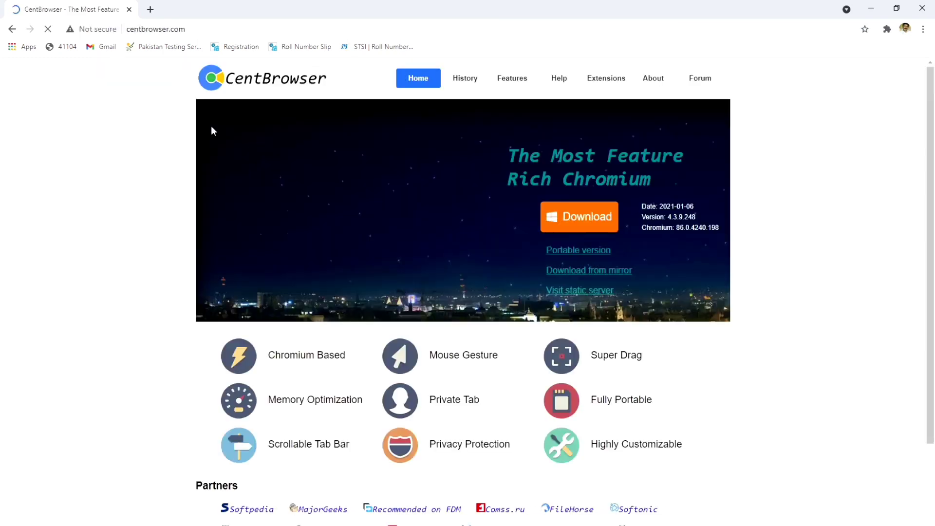
pyautogui.click(158, 26)
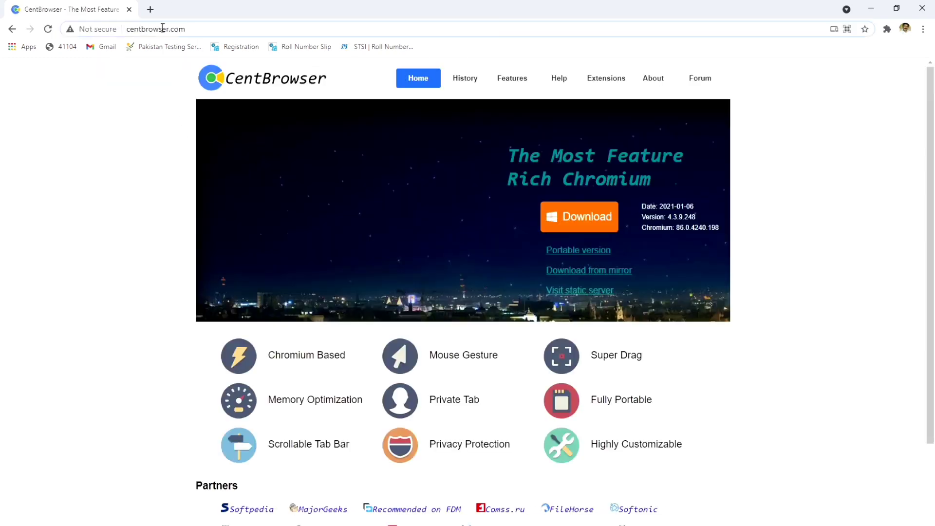
pyautogui.click(249, 34)
# Find release v3.0.4.27 in the CentBrowser version history and download its 64-bit installer to the Programs downloads folder
pyautogui.click(470, 82)
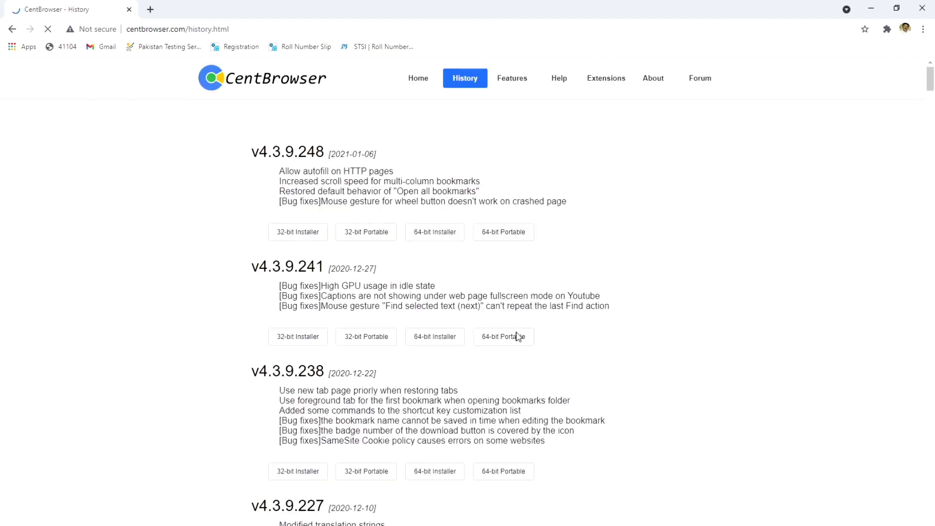
pyautogui.scroll(-20, 354, 200)
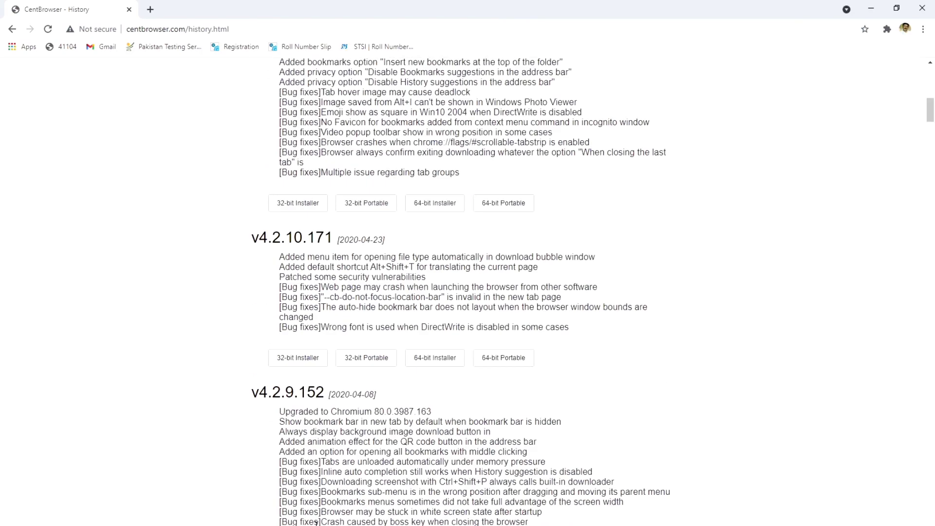
pyautogui.scroll(-20, 461, 291)
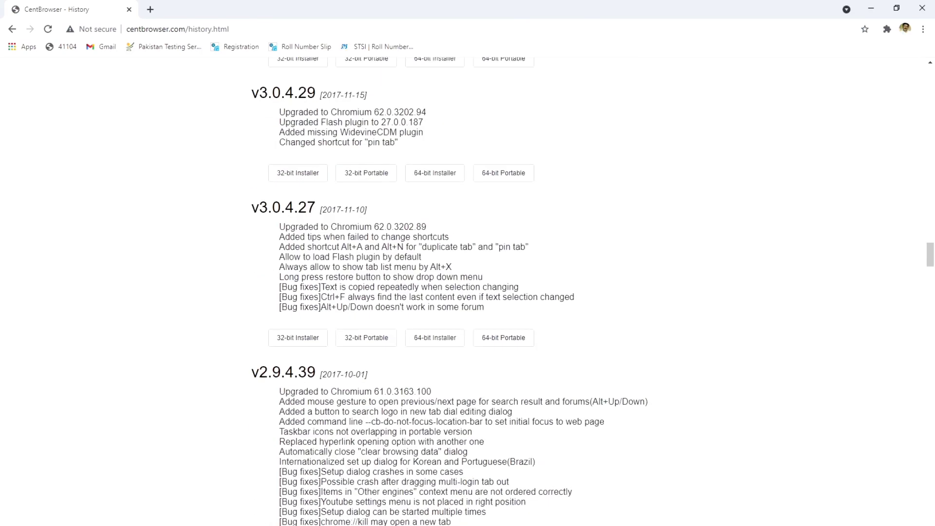
pyautogui.scroll(2, 450, 292)
pyautogui.scroll(-3, 450, 291)
pyautogui.scroll(3, 450, 291)
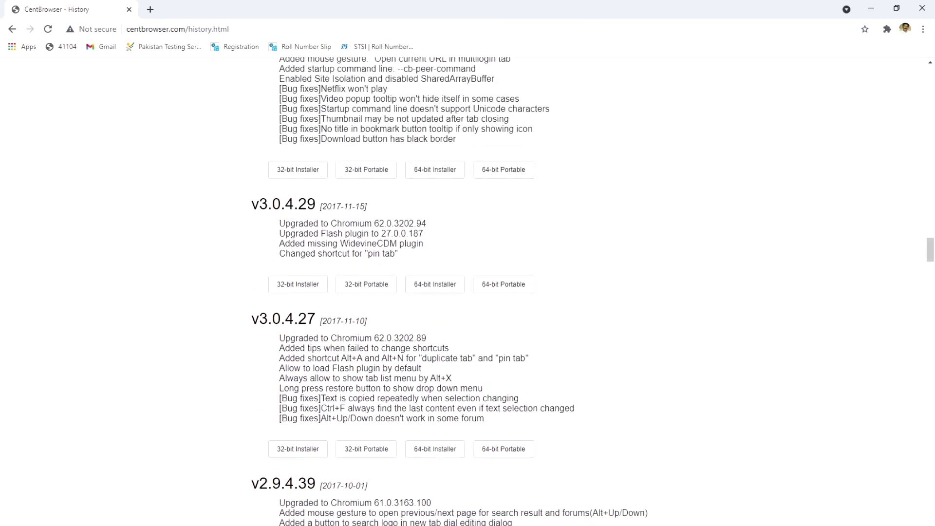
pyautogui.scroll(5, 450, 291)
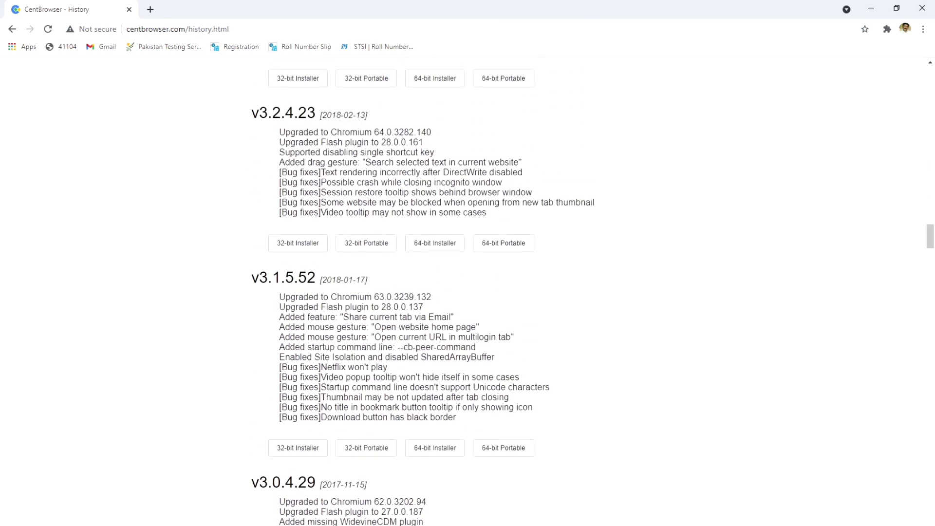
pyautogui.scroll(3, 450, 291)
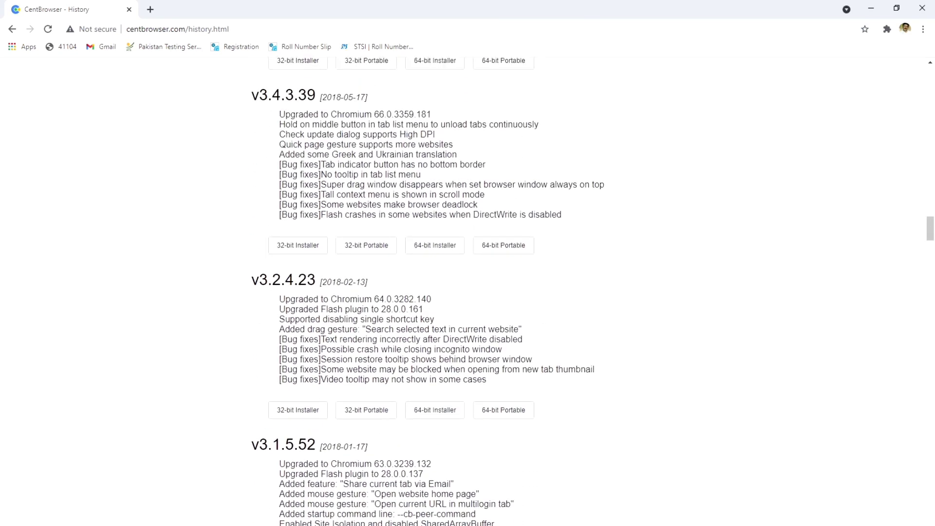
pyautogui.scroll(-7, 450, 291)
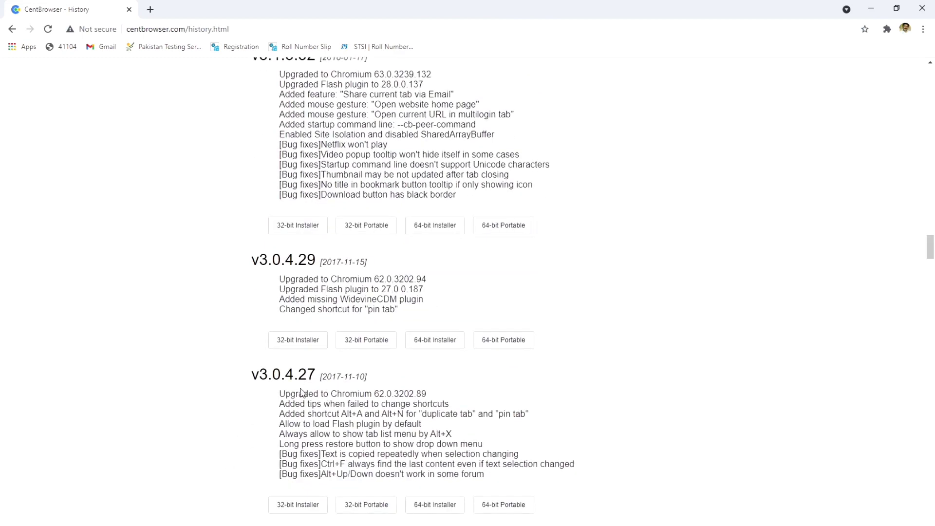
pyautogui.tripleClick(306, 380)
pyautogui.click(422, 388)
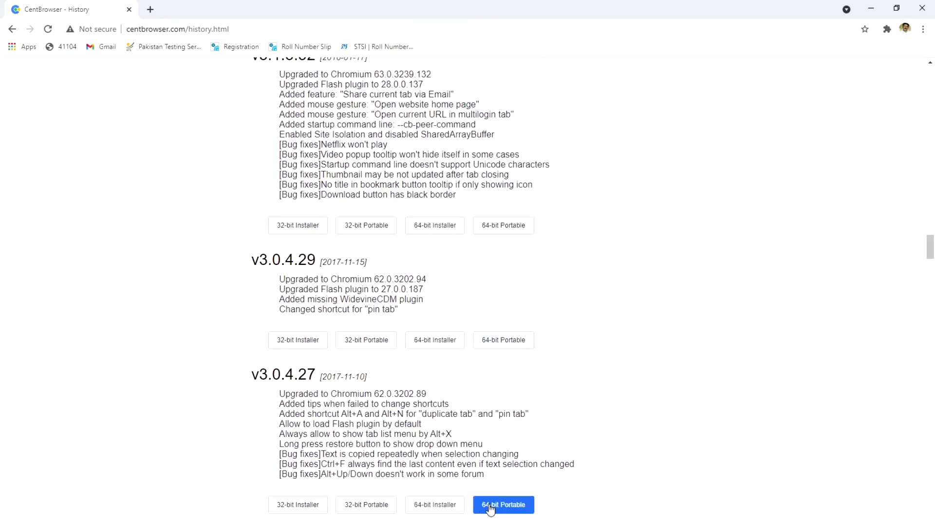
pyautogui.click(419, 509)
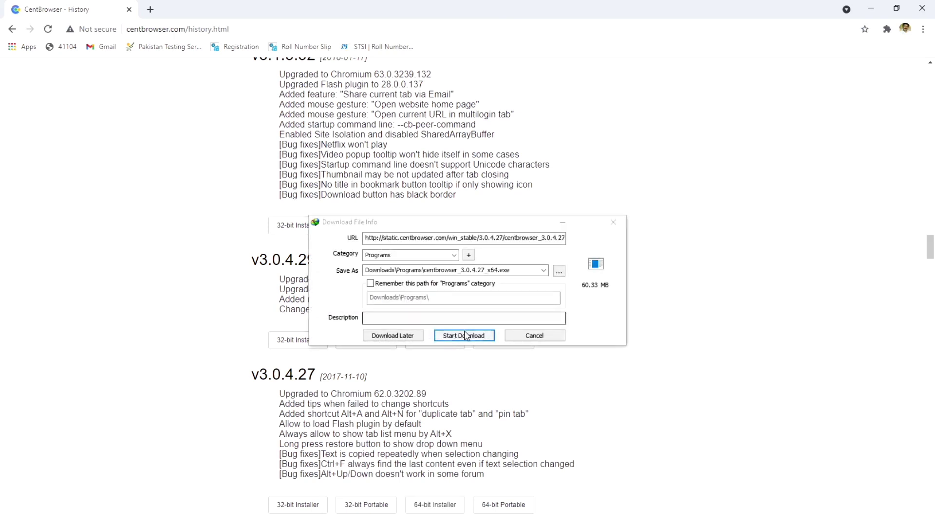
pyautogui.click(466, 335)
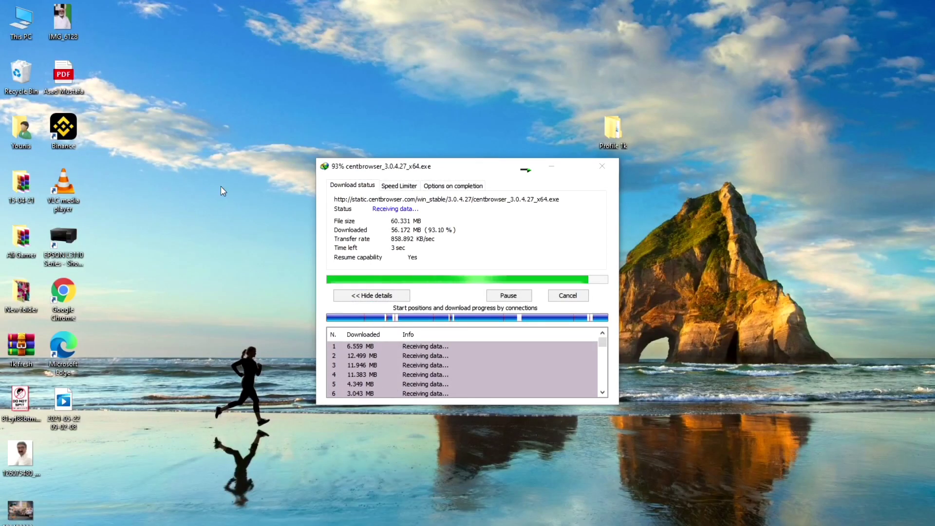
pyautogui.rightClick(221, 187)
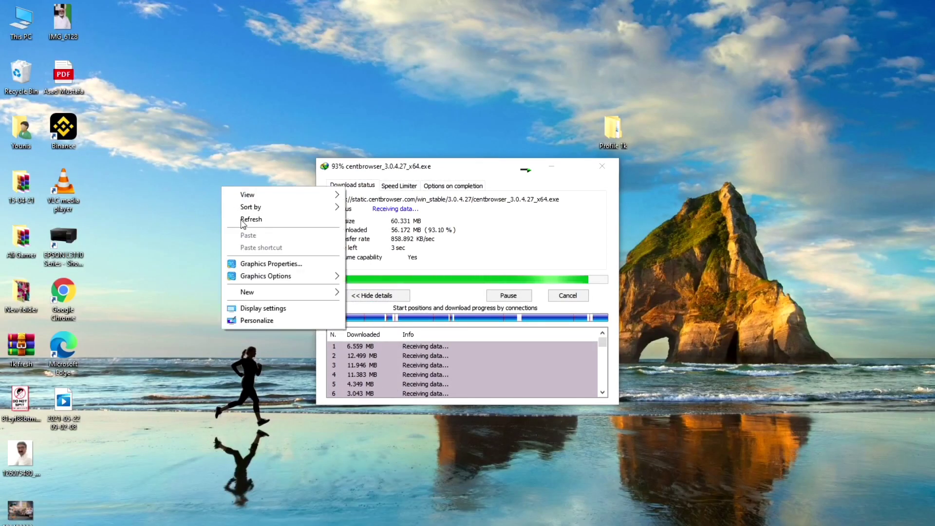
pyautogui.click(242, 221)
pyautogui.rightClick(219, 180)
pyautogui.click(243, 213)
pyautogui.rightClick(213, 171)
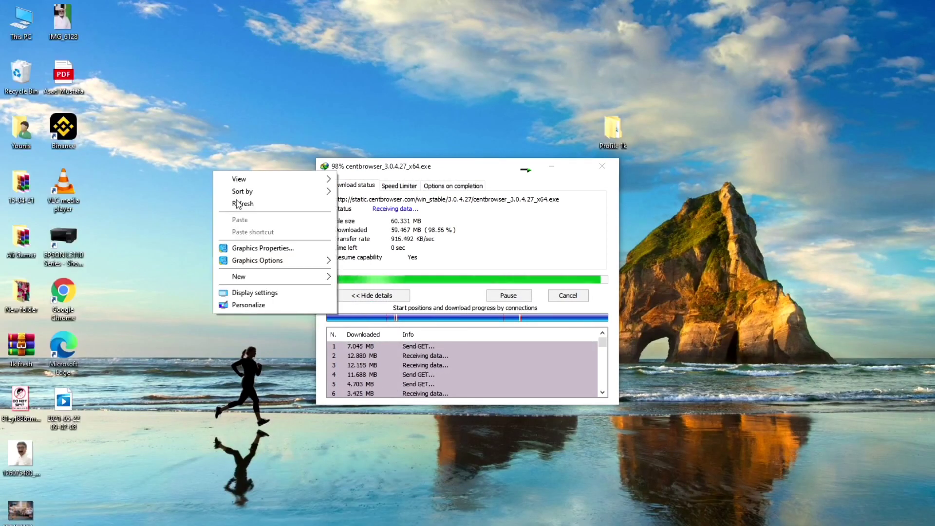
pyautogui.click(237, 204)
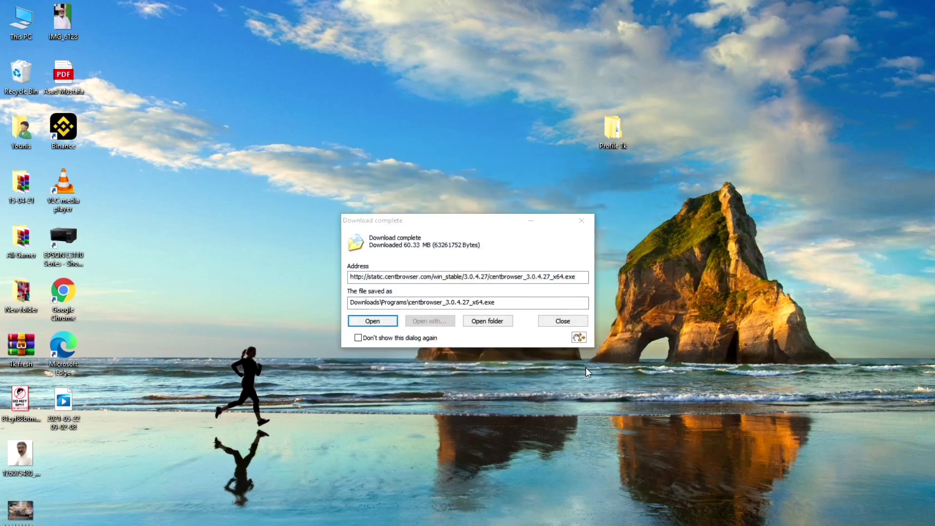
# Open the folder containing the finished download and launch the centbrowser_3.0.4.27_x64 installer
pyautogui.click(478, 324)
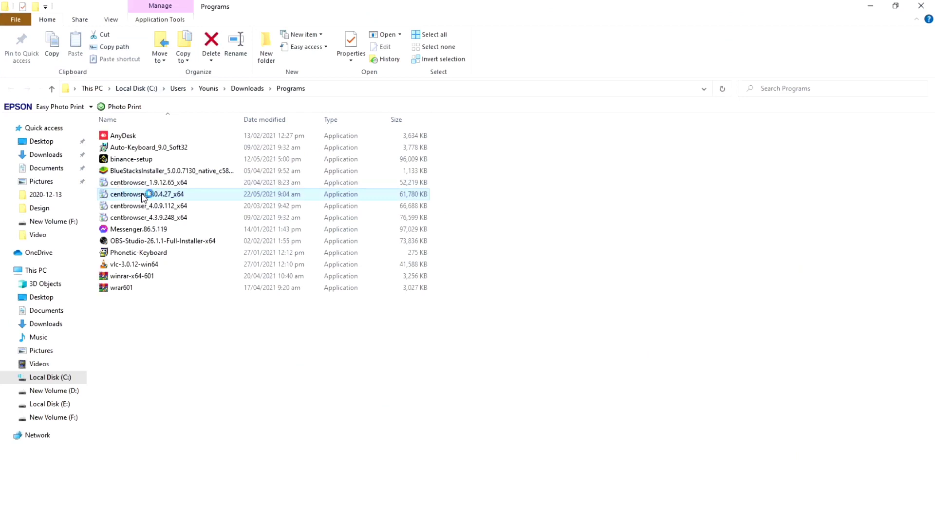
pyautogui.doubleClick(169, 196)
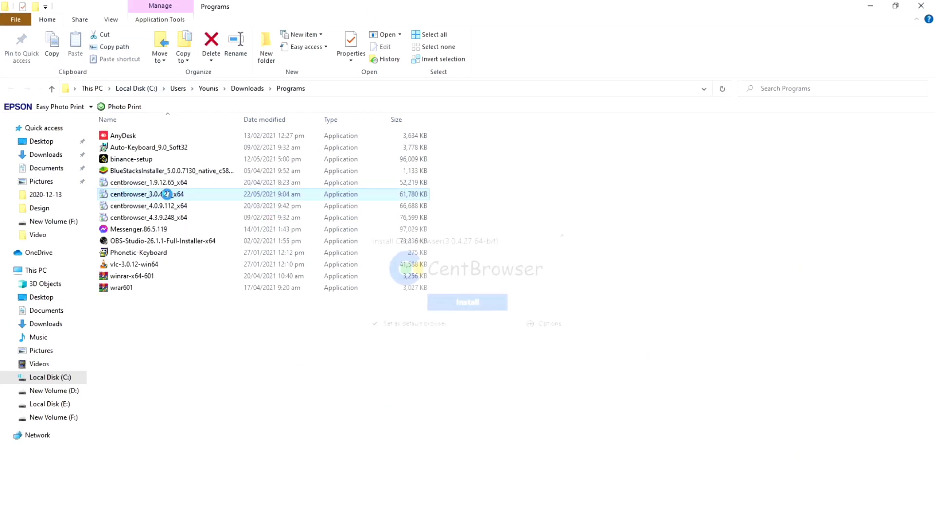
pyautogui.rightClick(169, 196)
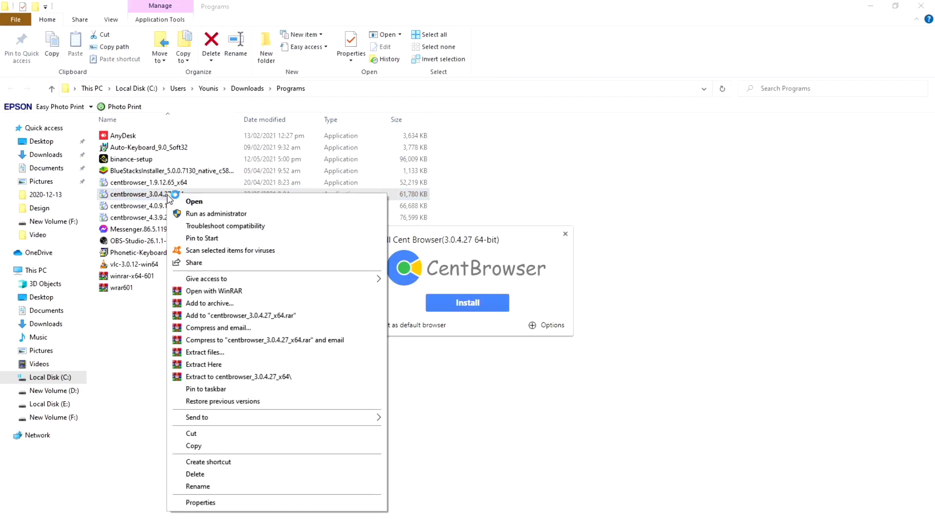
pyautogui.click(170, 196)
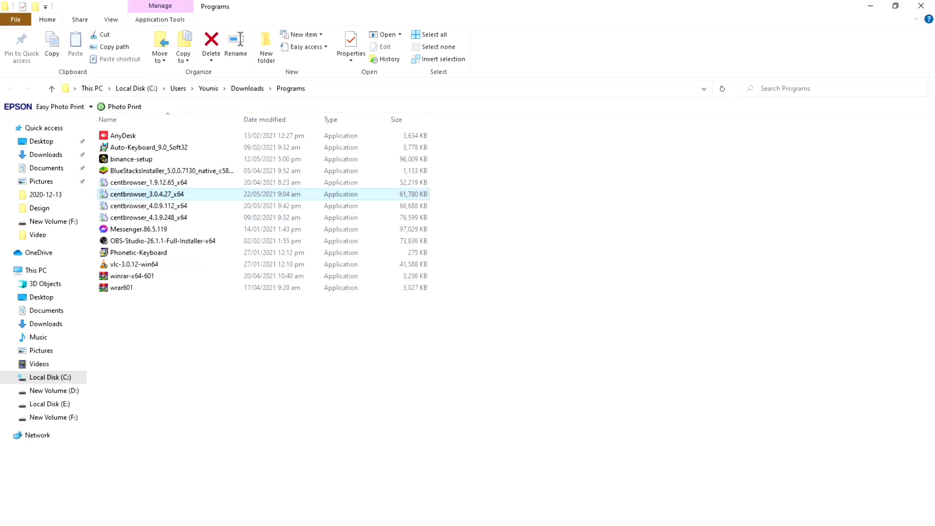
# Install Cent Browser 3.0.4.27 64-bit with the default-browser option kept on, minimizing the Programs folder window and refreshing the desktop
pyautogui.click(468, 302)
pyautogui.click(870, 6)
pyautogui.rightClick(289, 84)
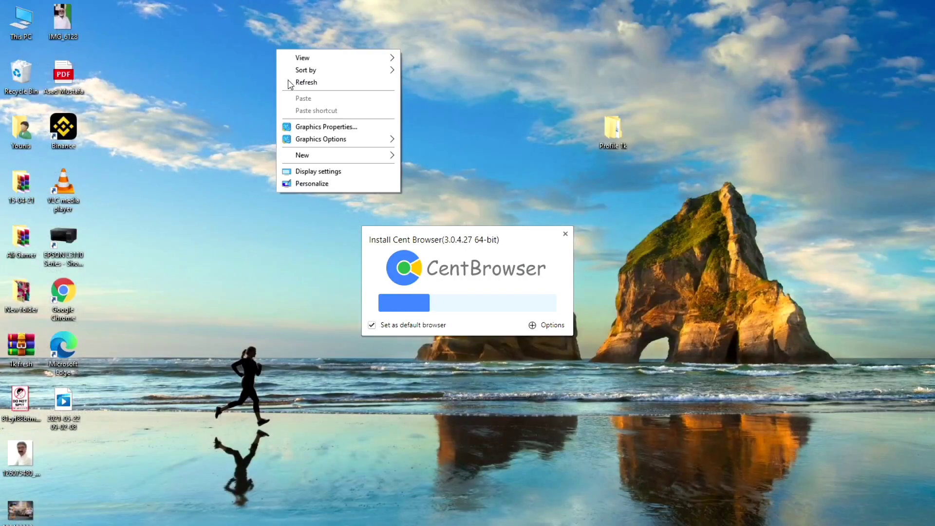
pyautogui.click(290, 83)
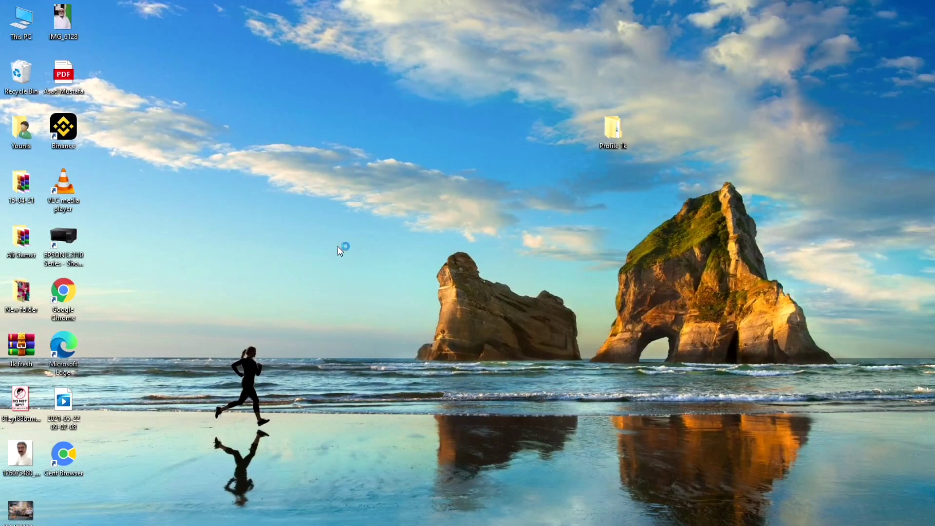
pyautogui.rightClick(280, 197)
pyautogui.click(317, 230)
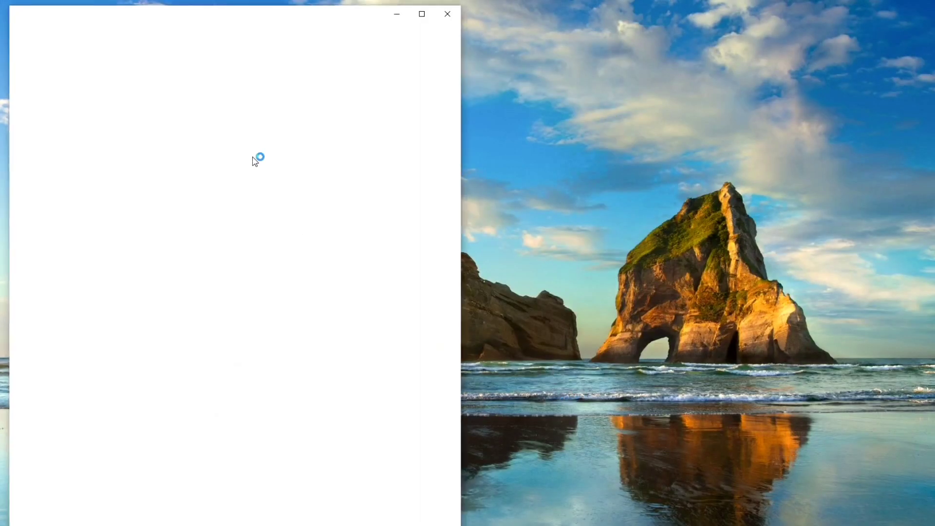
# Maximize the Cent Browser welcome window, close it, and refresh the desktop
pyautogui.click(432, 13)
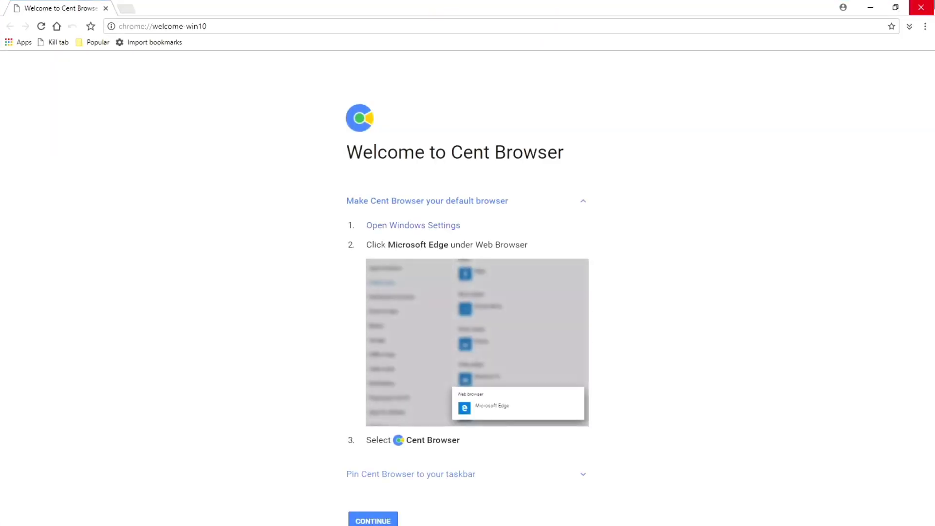
pyautogui.click(931, 7)
pyautogui.rightClick(255, 185)
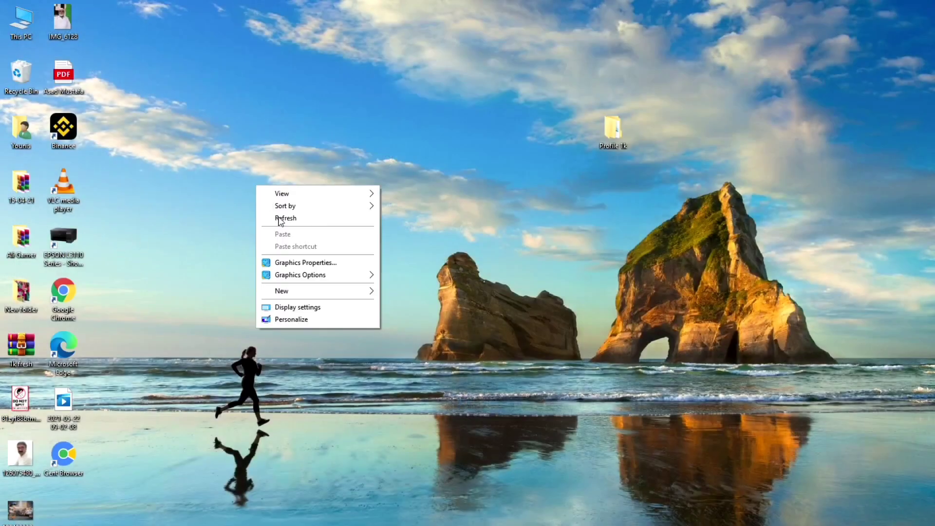
pyautogui.click(279, 217)
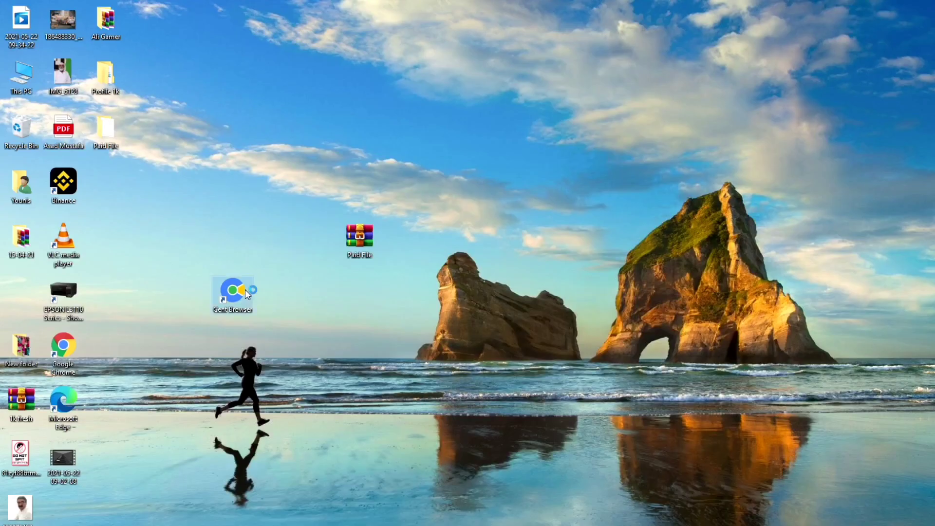
# Launch Cent Browser, dismiss the default-browser prompt, and add a profile named Person 2 with a desktop shortcut
pyautogui.doubleClick(245, 289)
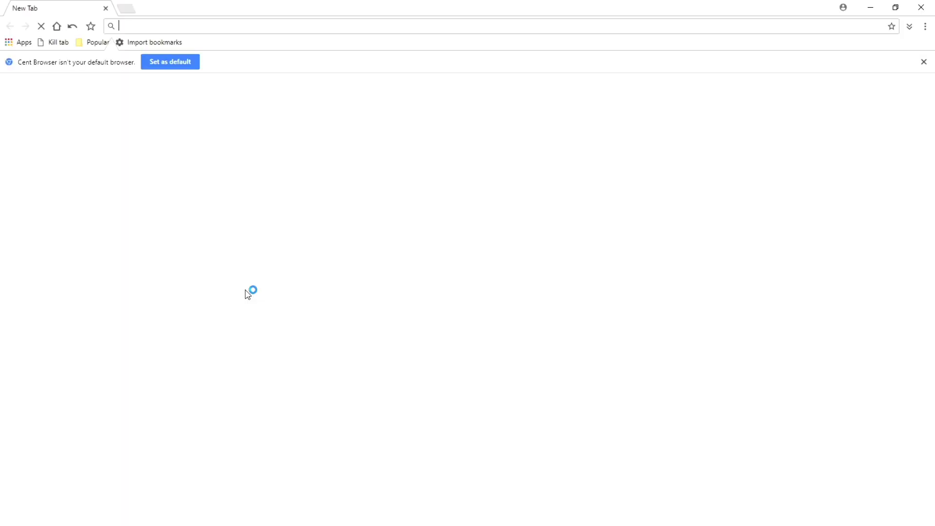
pyautogui.click(924, 62)
pyautogui.click(843, 7)
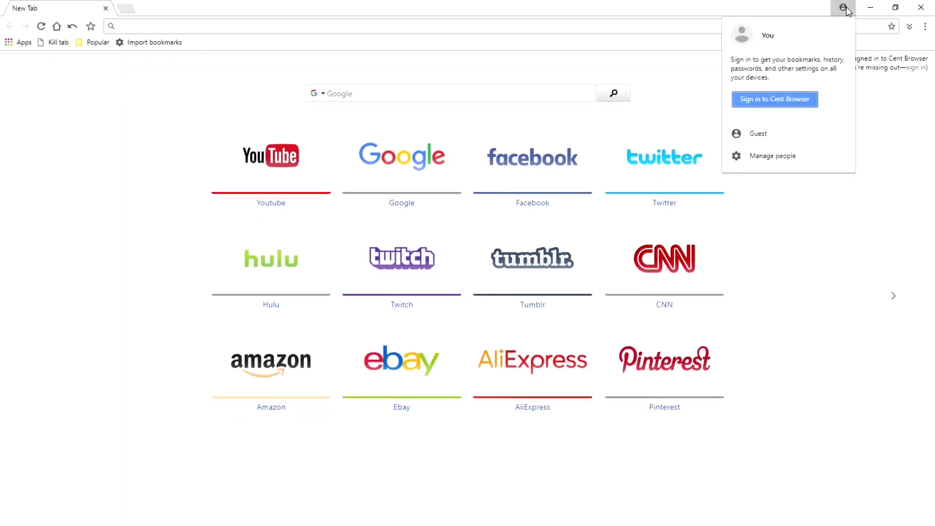
pyautogui.click(768, 156)
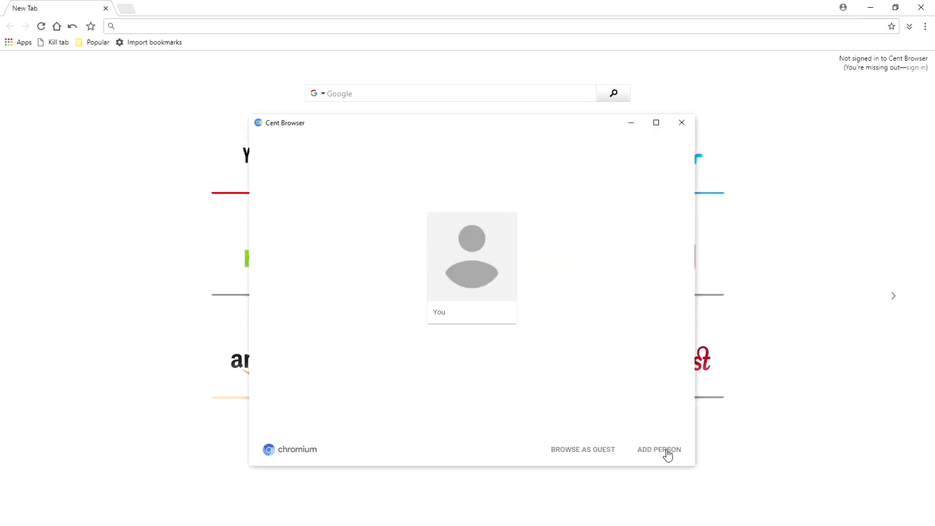
pyautogui.click(667, 453)
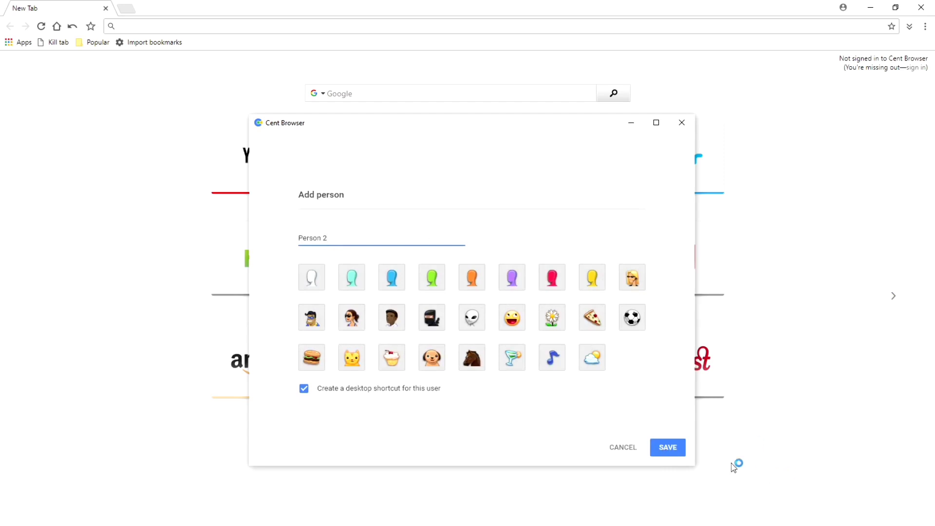
pyautogui.click(669, 449)
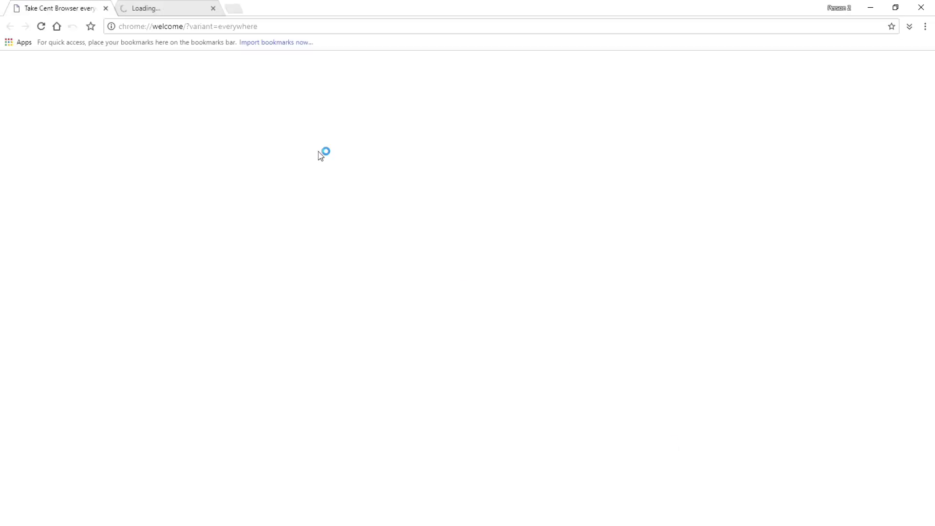
# Close Person 2's welcome and CentBrowser features tabs, close the Person 1 window, and refresh the desktop
pyautogui.click(106, 8)
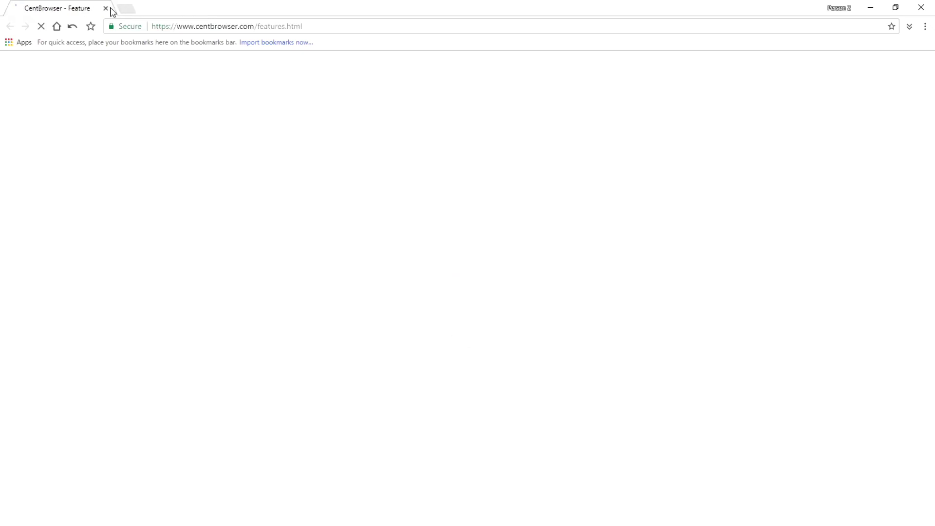
pyautogui.click(107, 8)
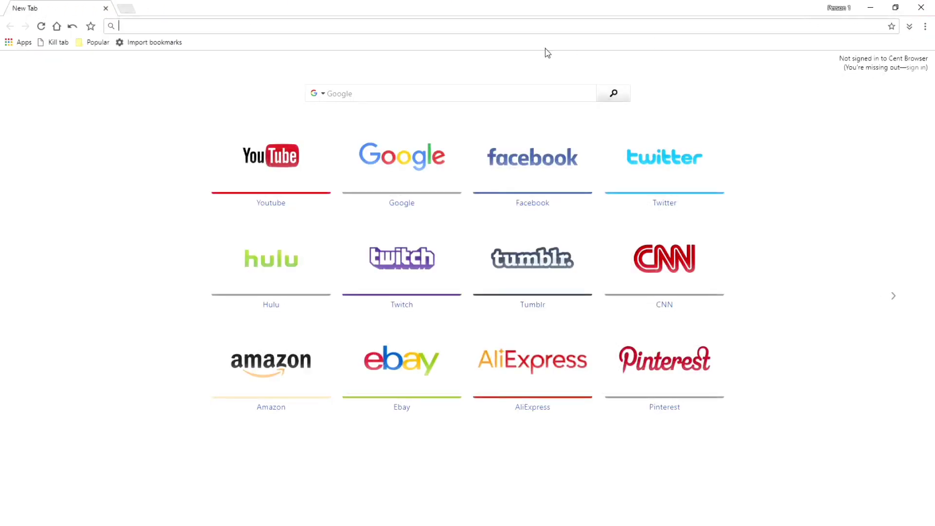
pyautogui.click(921, 7)
pyautogui.rightClick(354, 31)
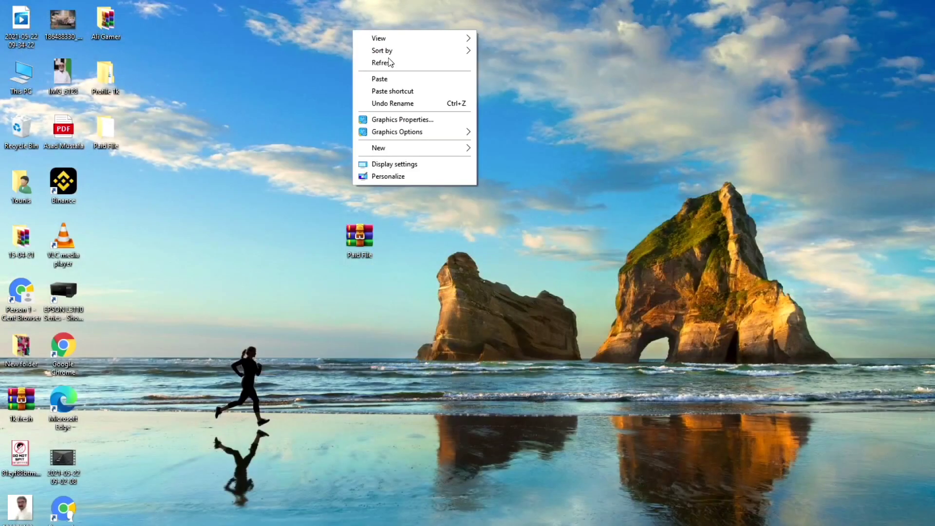
pyautogui.click(383, 63)
# Open Cent Browser from the Person 2 desktop shortcut, dismiss the default-browser prompt, close the browser, and refresh the desktop
pyautogui.doubleClick(73, 519)
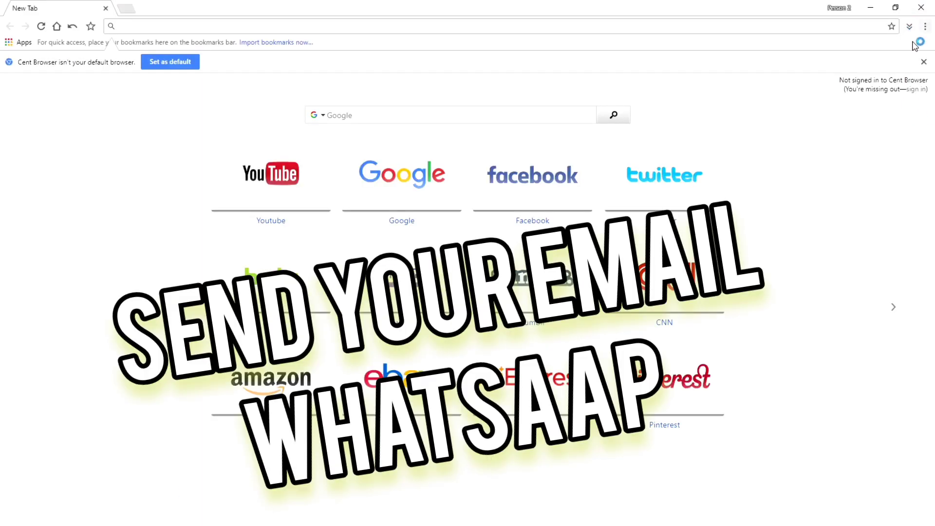
pyautogui.click(923, 62)
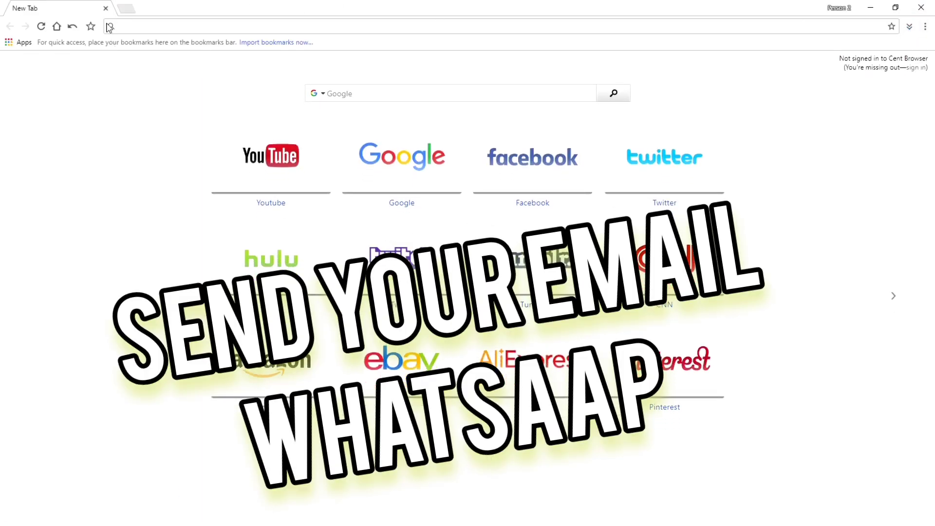
pyautogui.click(925, 27)
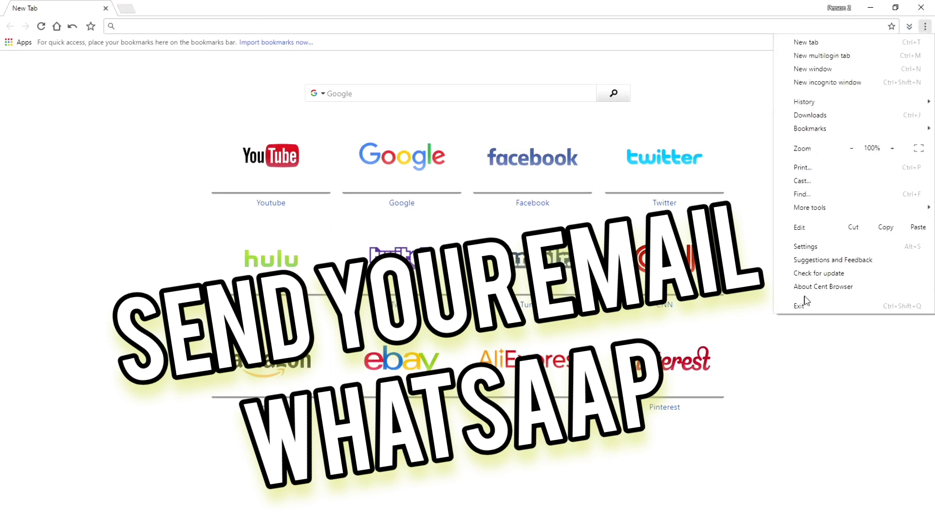
pyautogui.click(924, 7)
pyautogui.click(921, 8)
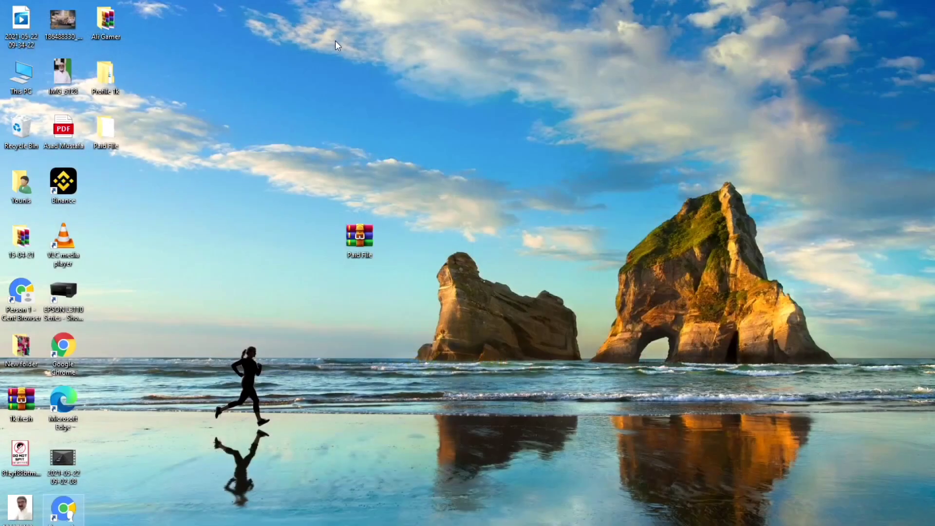
pyautogui.rightClick(313, 43)
pyautogui.moveTo(343, 69)
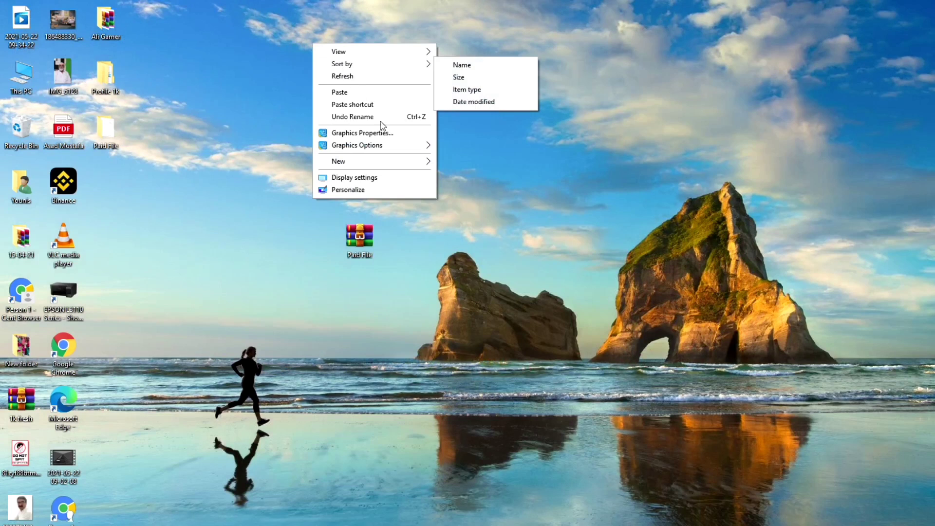
pyautogui.click(366, 77)
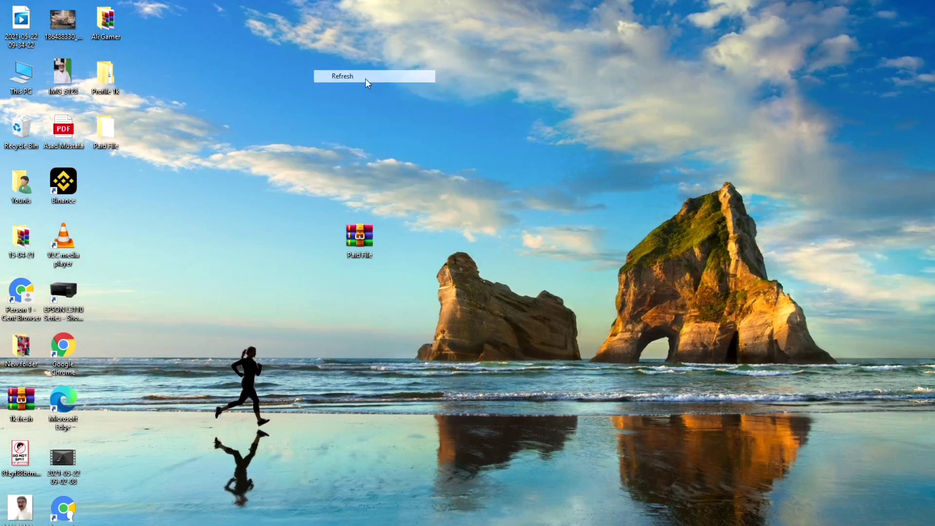
# Extract the Paid File archive directly onto the desktop, entering the archive password
pyautogui.rightClick(358, 243)
pyautogui.click(356, 234)
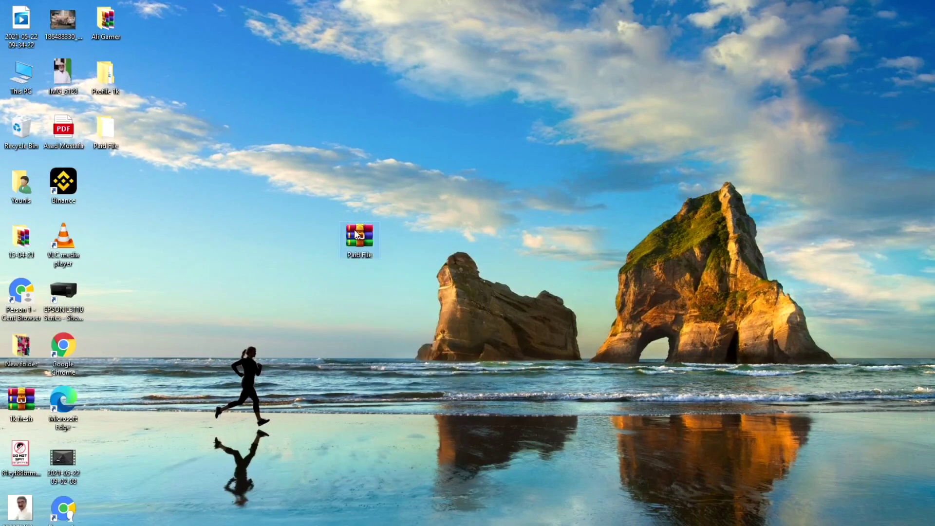
pyautogui.rightClick(355, 233)
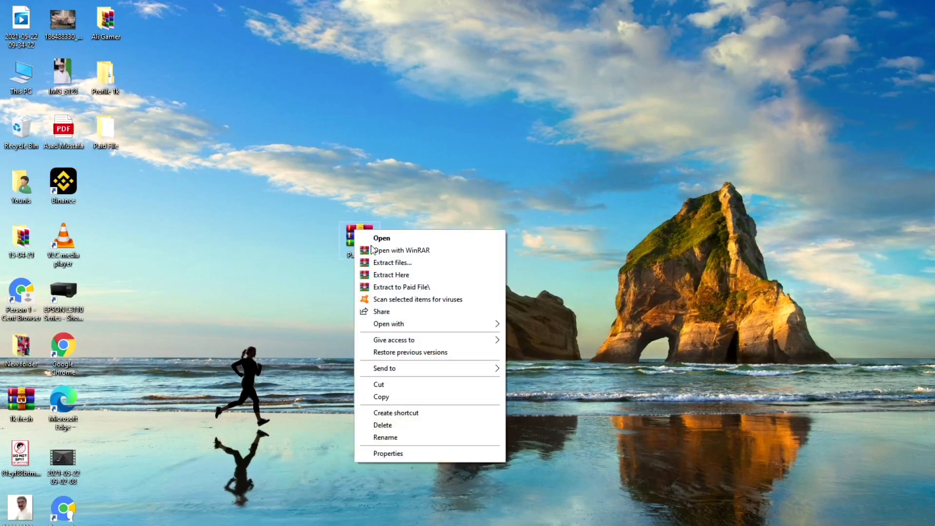
pyautogui.click(395, 276)
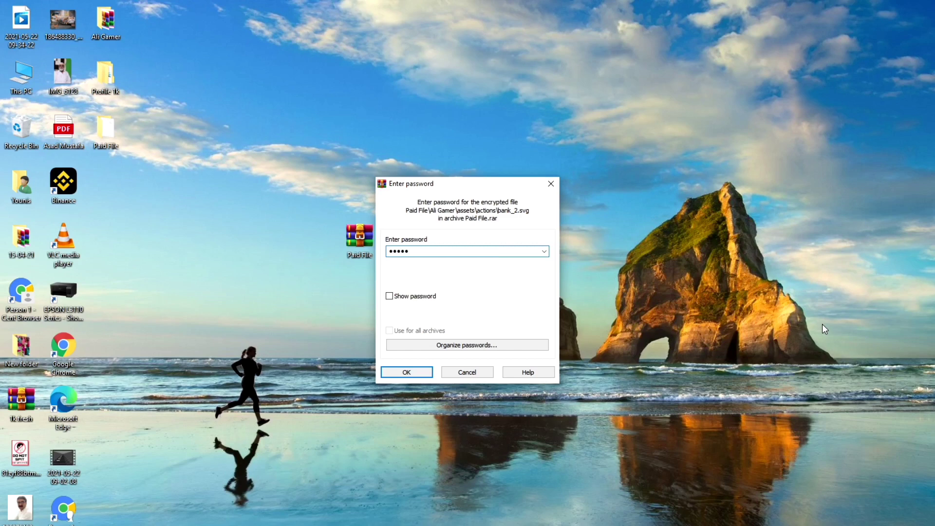
pyautogui.press('Return')
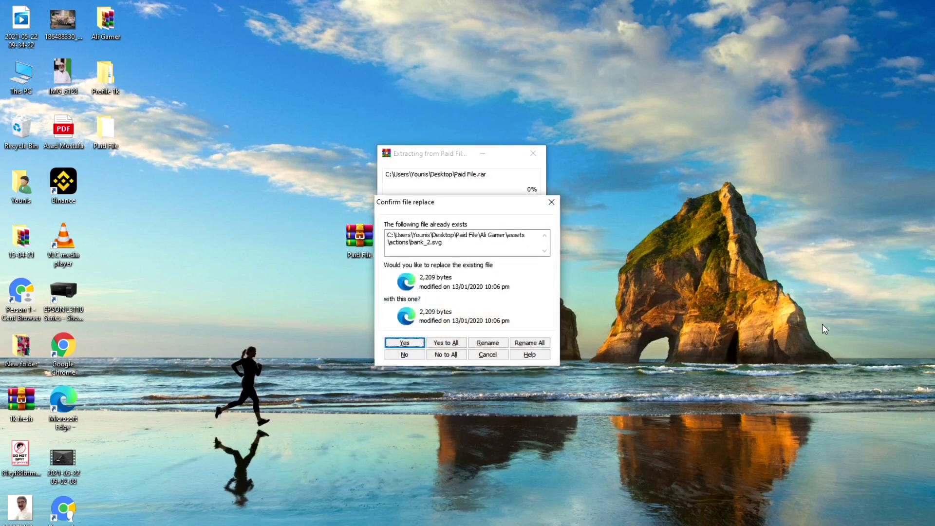
# Rename the existing Paid File folder on the desktop as "Paid Fileff"
pyautogui.click(96, 149)
pyautogui.click(102, 146)
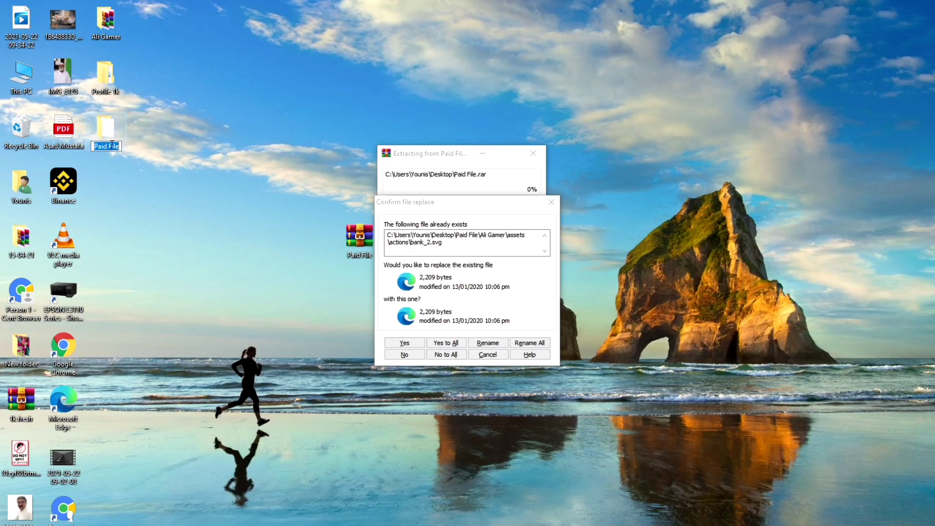
pyautogui.write('ff')
pyautogui.press('Return')
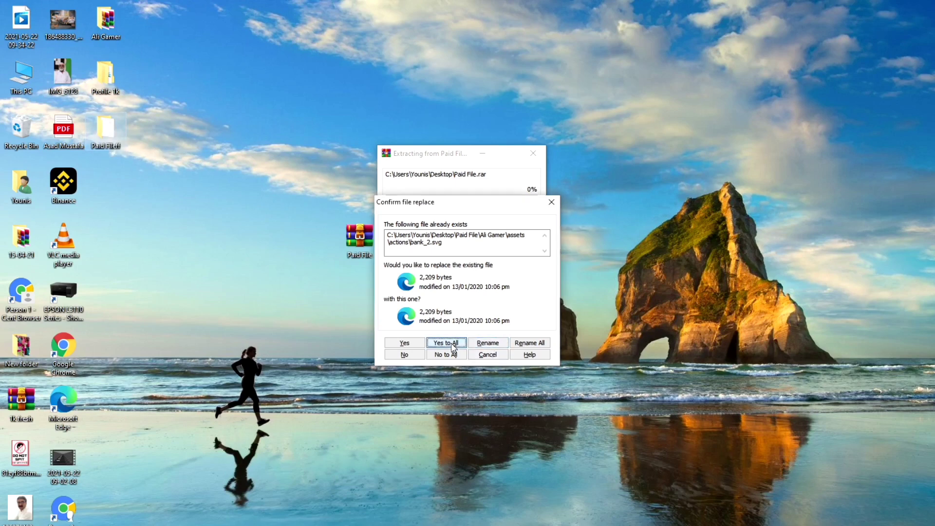
# Complete the extraction by agreeing to replace all files, and move the extracted Paid File folder to an open area of the desktop
pyautogui.click(446, 343)
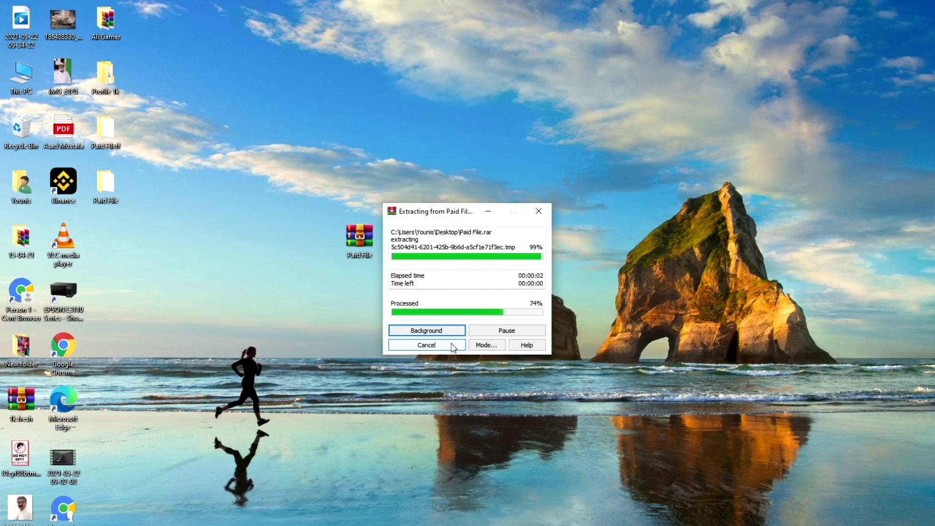
pyautogui.rightClick(199, 173)
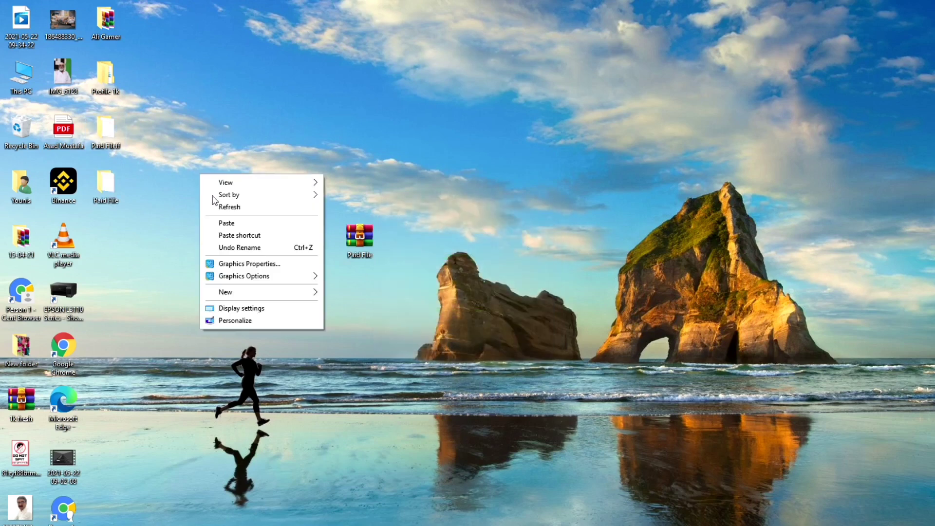
pyautogui.click(220, 204)
pyautogui.moveTo(116, 185); pyautogui.dragTo(610, 230)
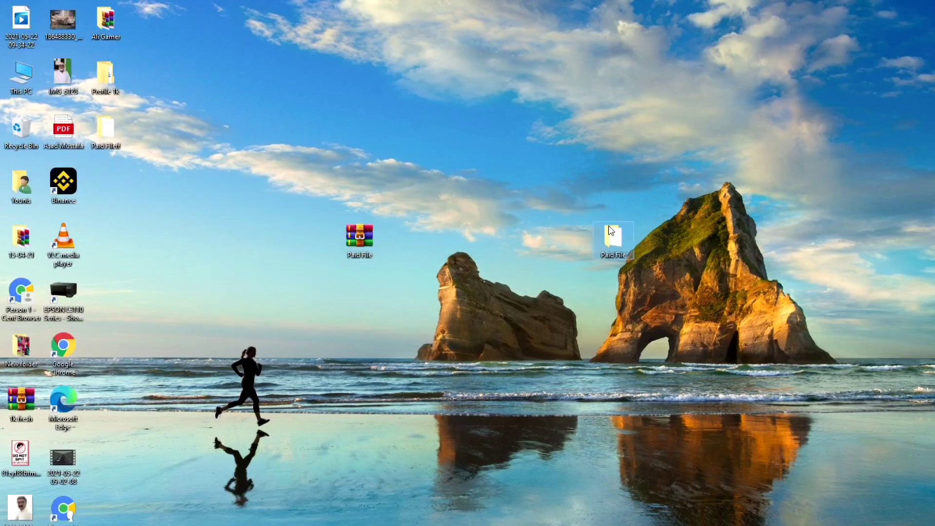
# Open the extracted Paid File folder, look through the contents of its Profile 1 folder, and return to Paid File
pyautogui.doubleClick(614, 238)
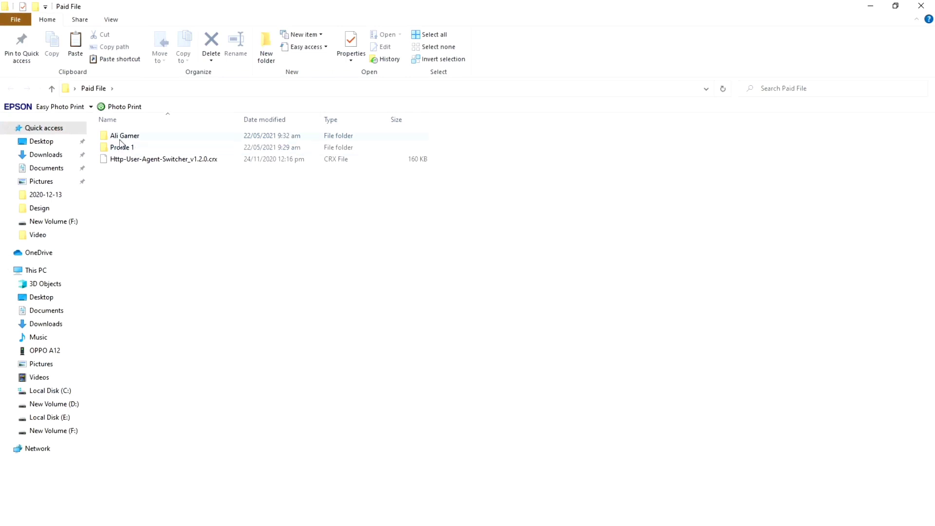
pyautogui.click(120, 139)
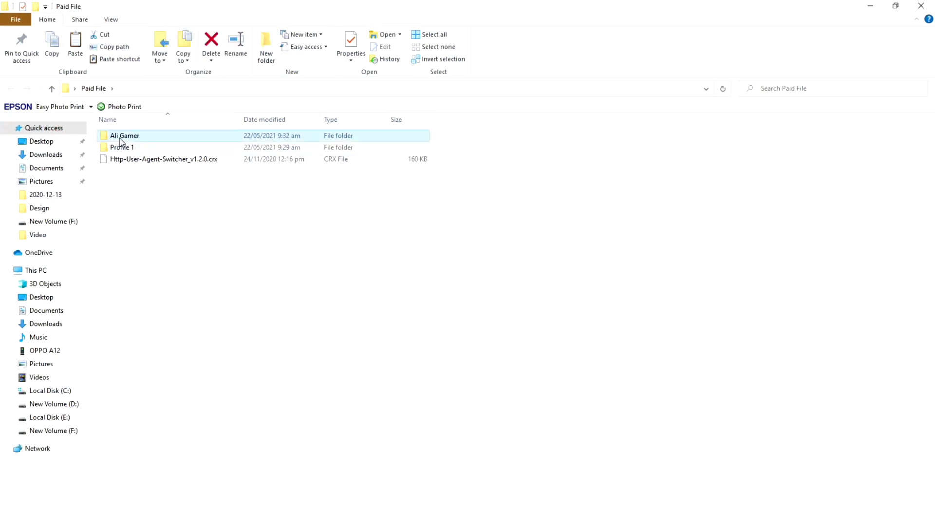
pyautogui.click(144, 164)
pyautogui.doubleClick(127, 148)
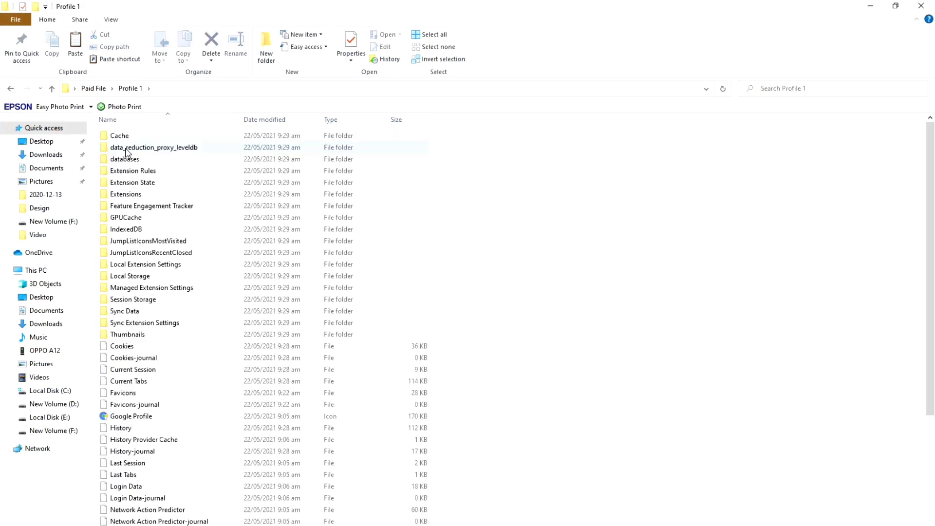
pyautogui.click(11, 88)
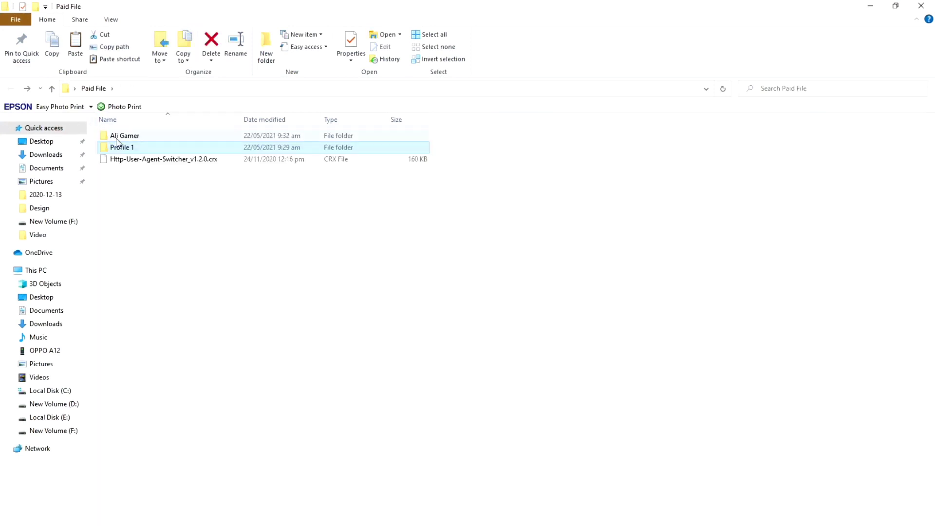
# Rename the Profile 1 folder inside Paid File as "file"
pyautogui.click(122, 148)
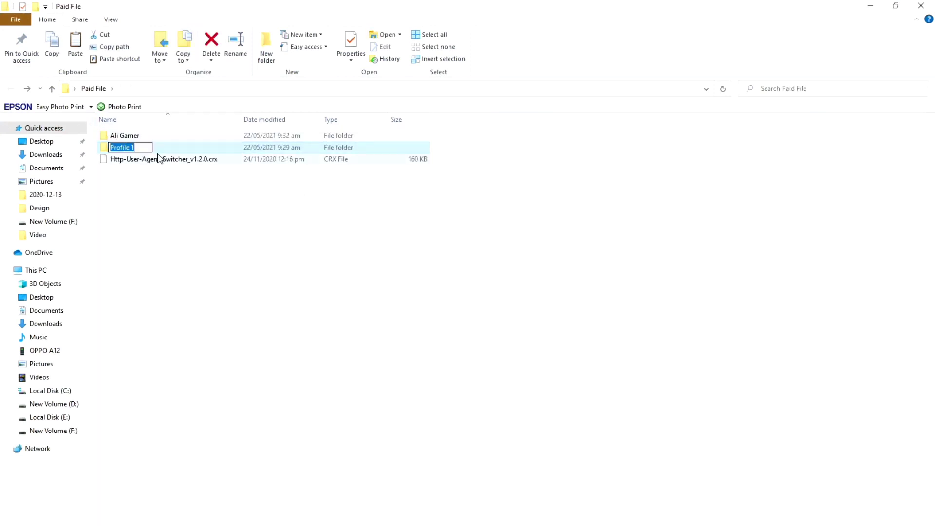
pyautogui.write('file')
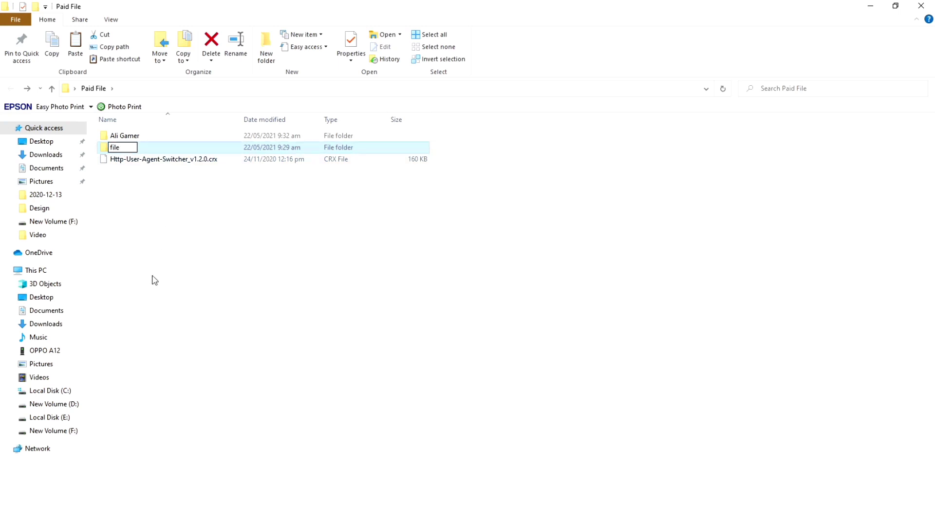
pyautogui.click(144, 215)
# Open the "file" folder, copy all of its contents, and close the folder window
pyautogui.click(117, 151)
pyautogui.rightClick(118, 152)
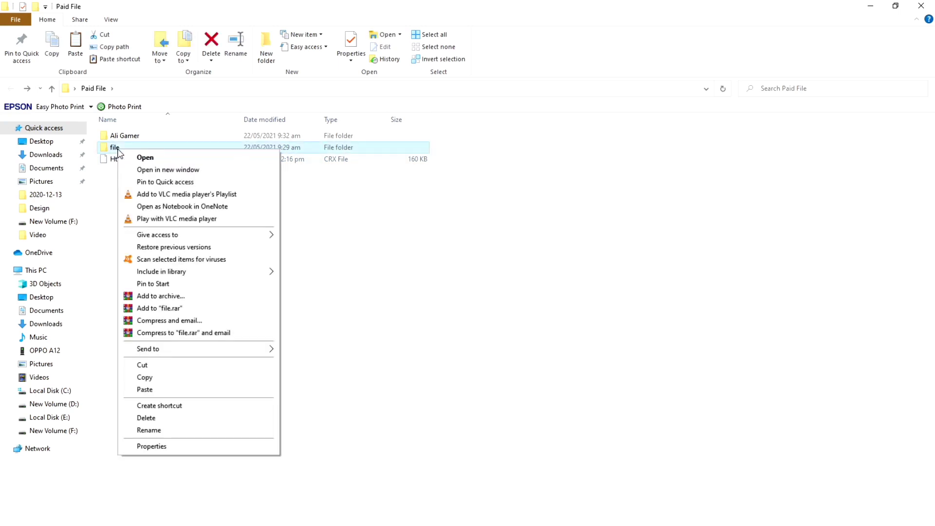
pyautogui.press('Return')
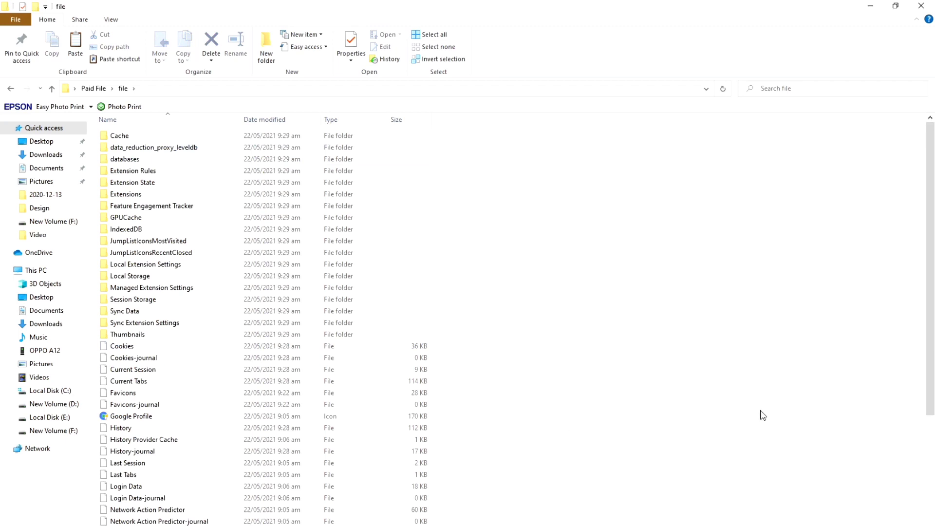
pyautogui.hotkey('ctrl', 'a')
pyautogui.rightClick(140, 200)
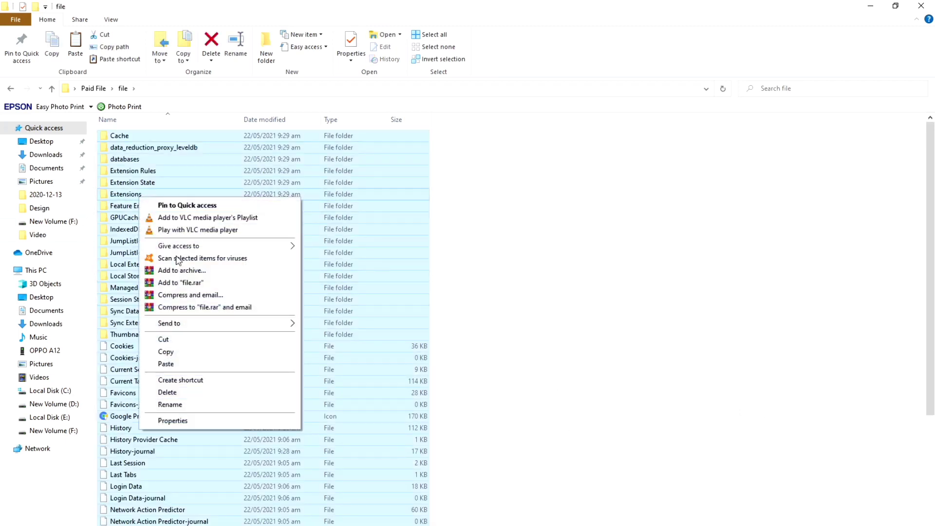
pyautogui.click(171, 353)
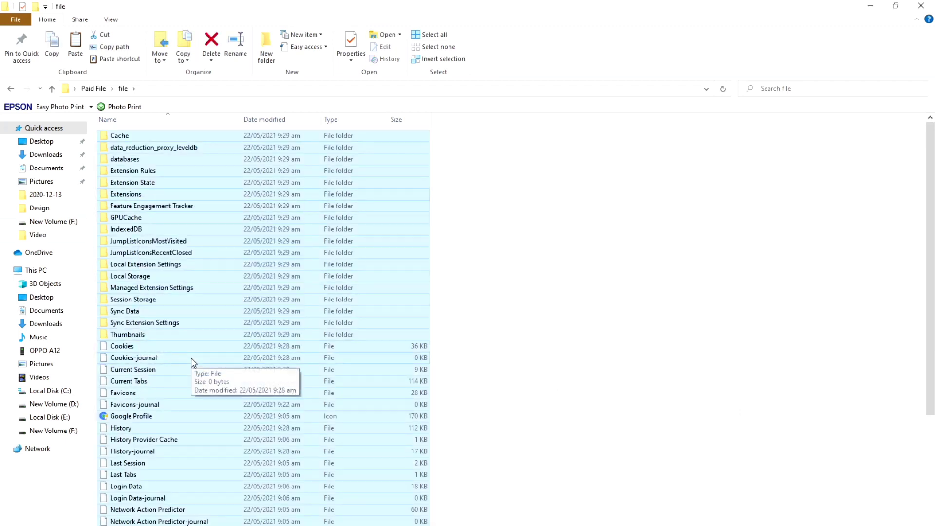
pyautogui.click(923, 5)
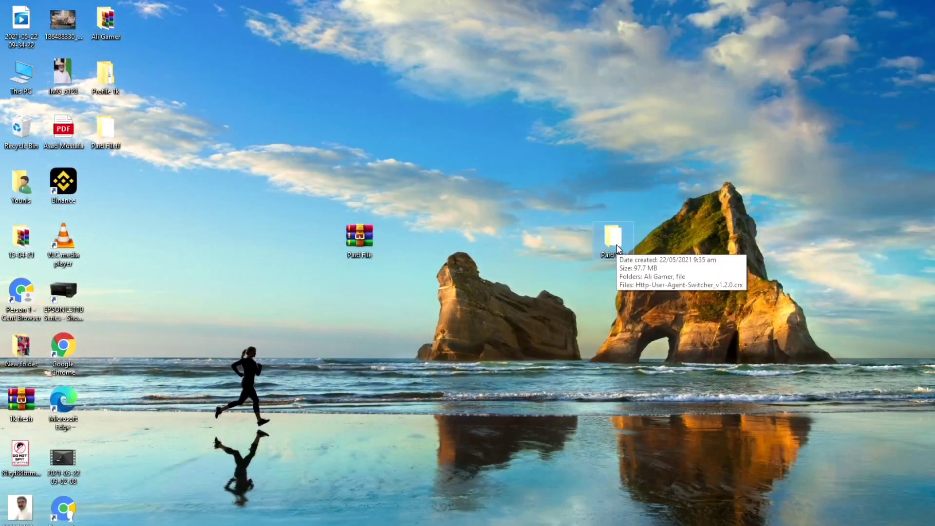
# Reopen Paid File, copy everything inside its "file" folder again, and return to the desktop and refresh it
pyautogui.doubleClick(628, 244)
pyautogui.doubleClick(125, 149)
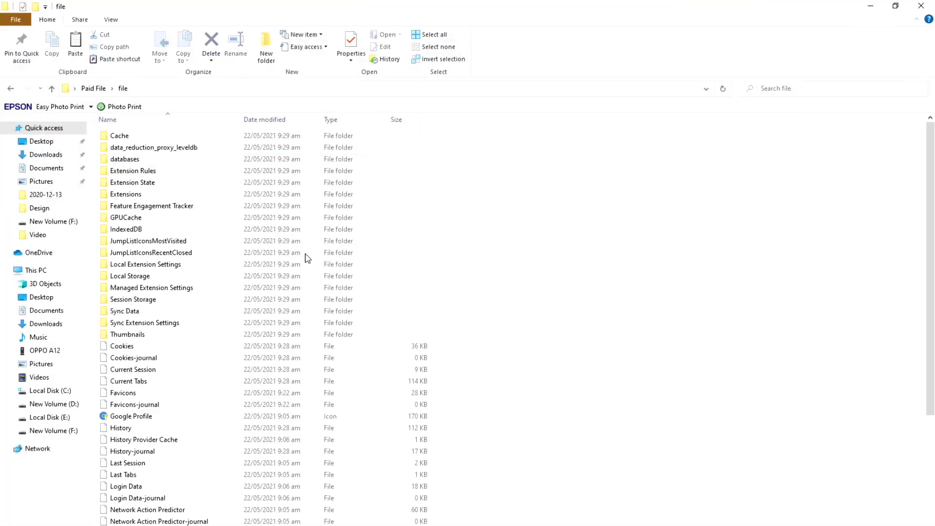
pyautogui.hotkey('ctrl', 'a')
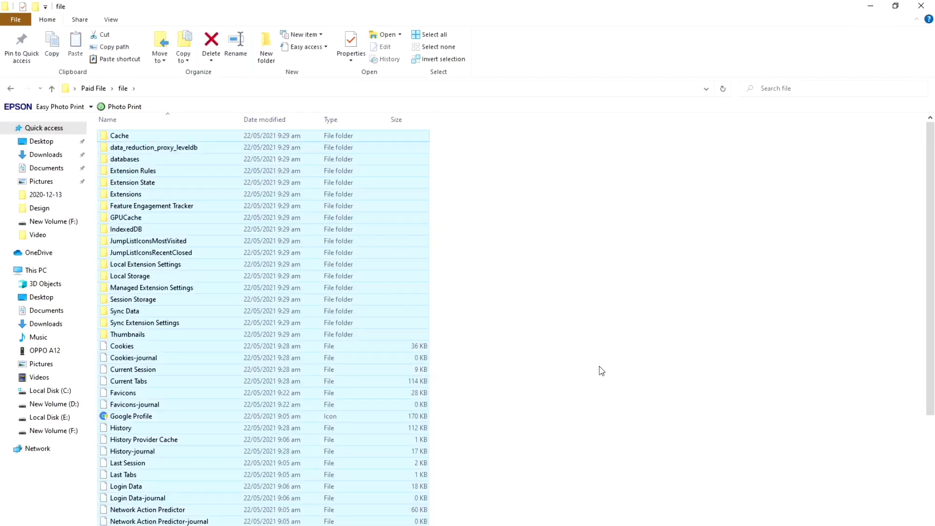
pyautogui.rightClick(115, 178)
pyautogui.click(144, 330)
pyautogui.press('super+d')
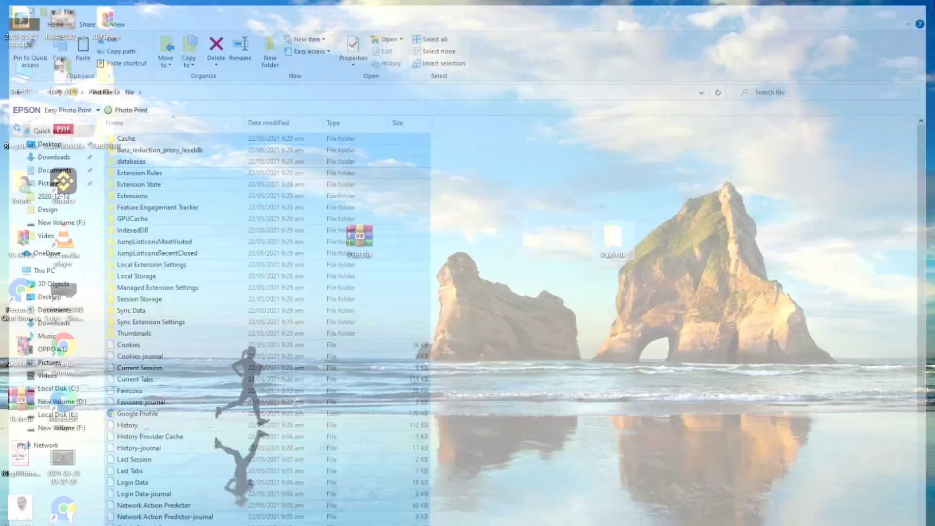
pyautogui.rightClick(229, 145)
pyautogui.click(248, 161)
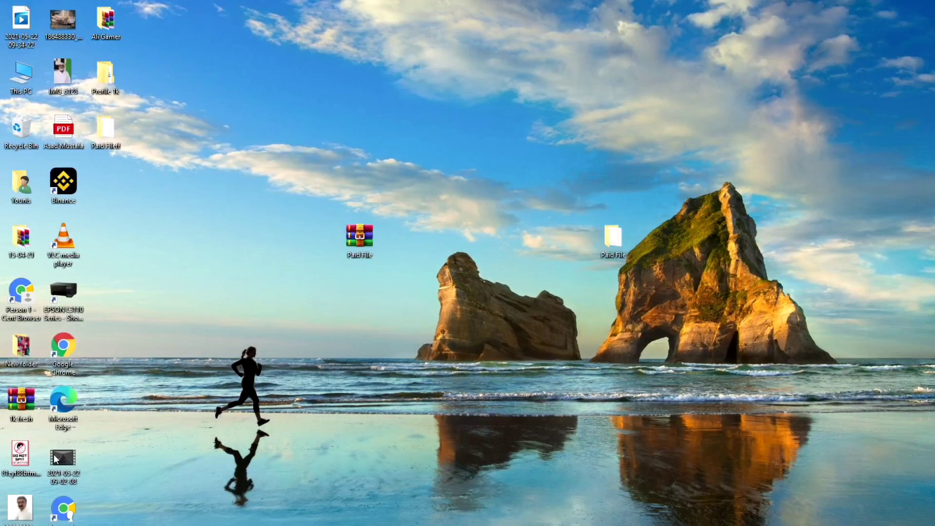
# Open the file location of the Person 2 - Cent Browser shortcut and go to the CentBrowser User Data folder
pyautogui.rightClick(69, 523)
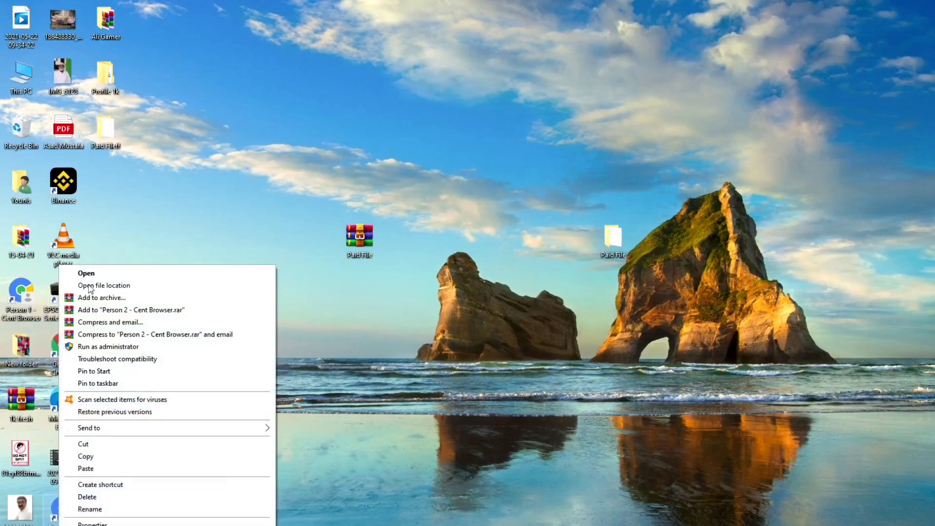
pyautogui.click(109, 286)
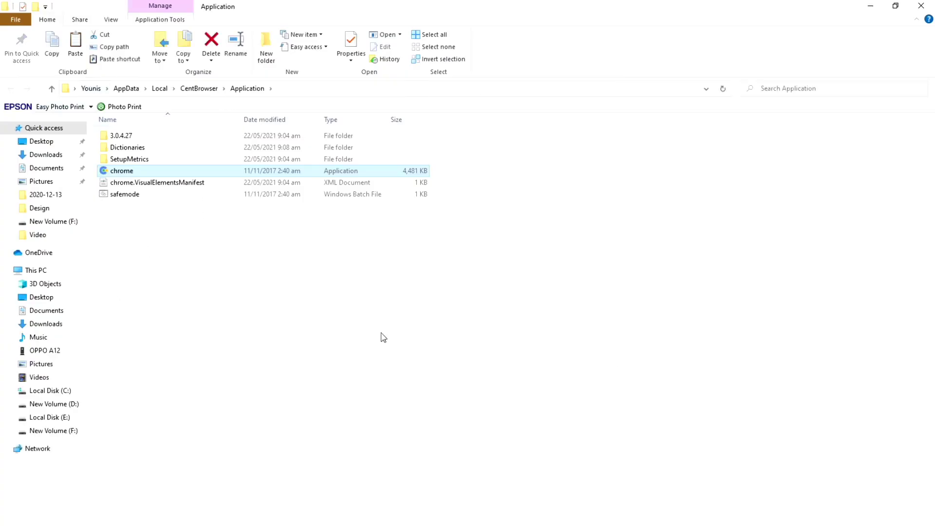
pyautogui.click(230, 208)
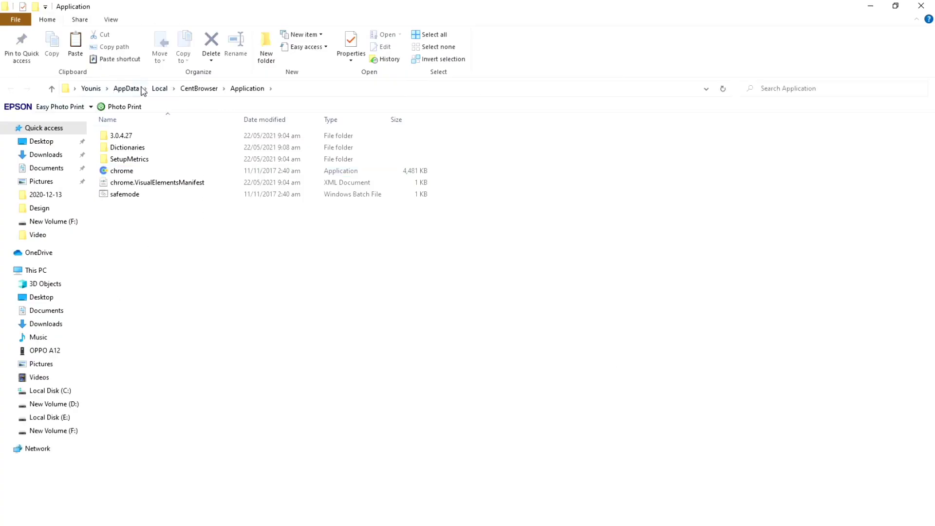
pyautogui.click(199, 88)
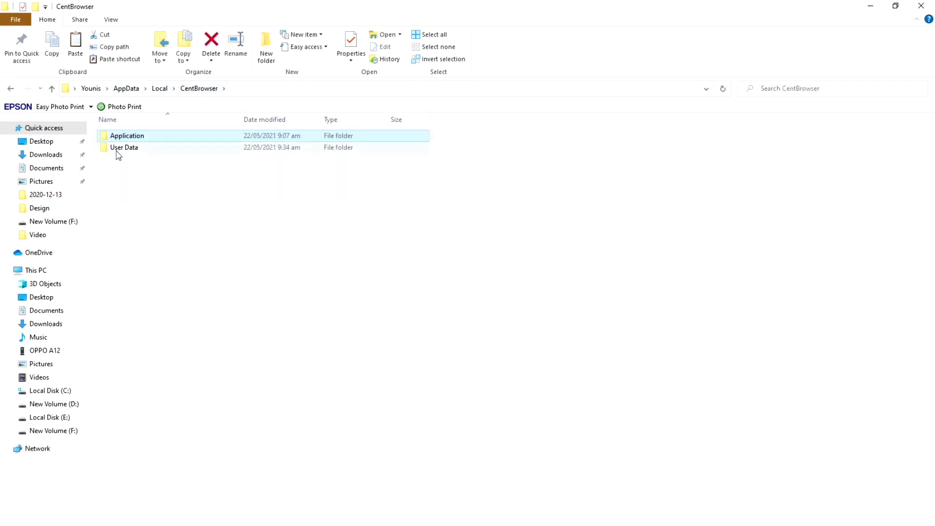
pyautogui.doubleClick(117, 148)
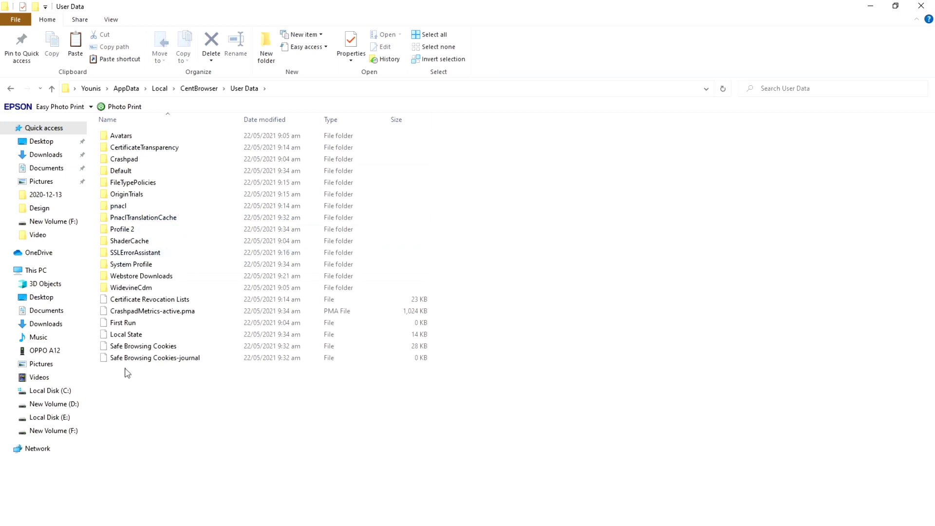
# Examine the Profile 2 folder in User Data and check its size in the folder properties
pyautogui.click(128, 230)
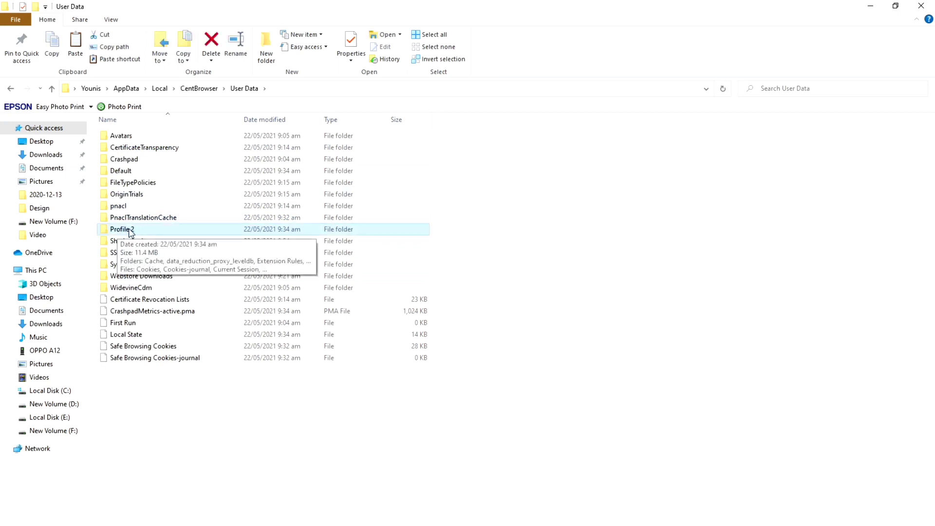
pyautogui.doubleClick(124, 231)
pyautogui.click(13, 88)
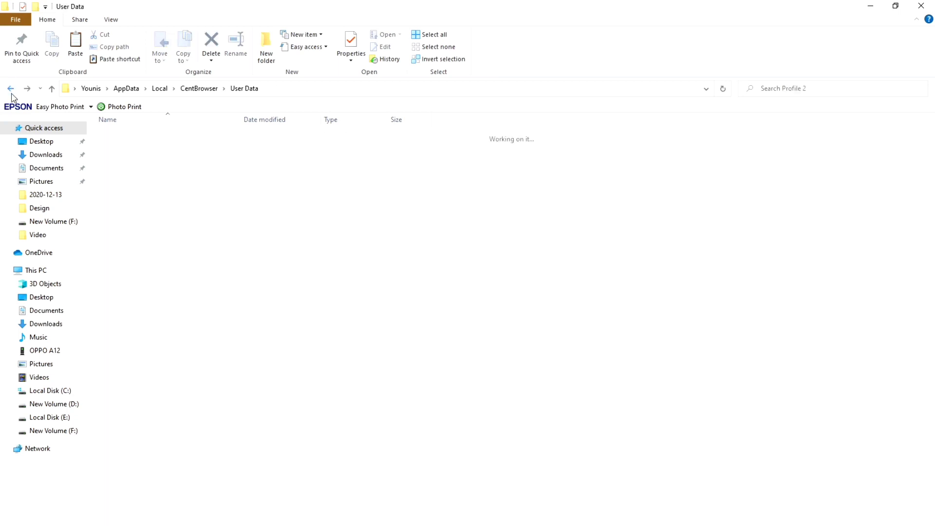
pyautogui.rightClick(128, 229)
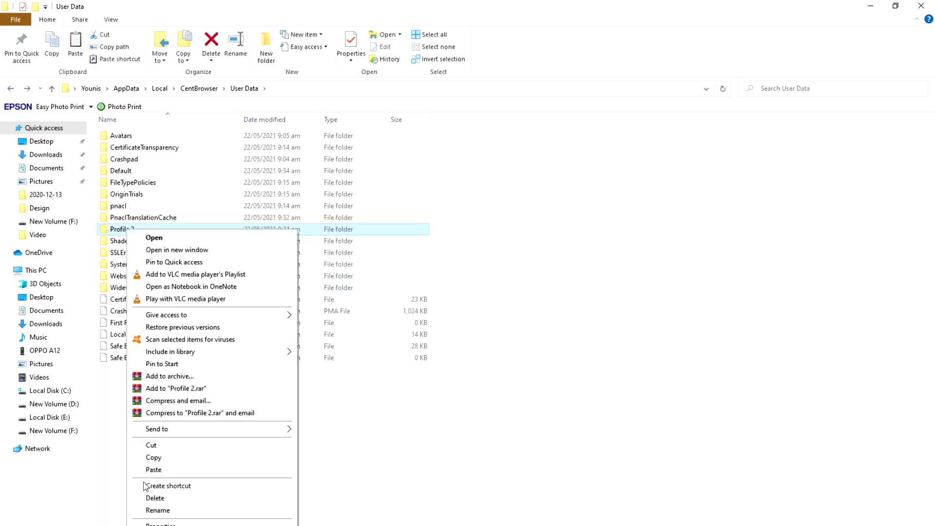
pyautogui.click(151, 523)
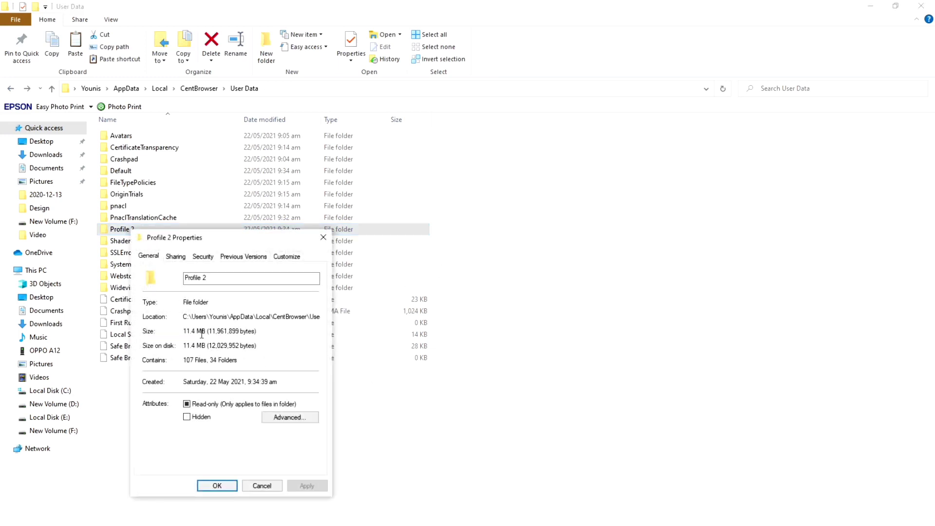
pyautogui.moveTo(186, 330); pyautogui.dragTo(203, 330)
pyautogui.click(225, 332)
pyautogui.click(262, 485)
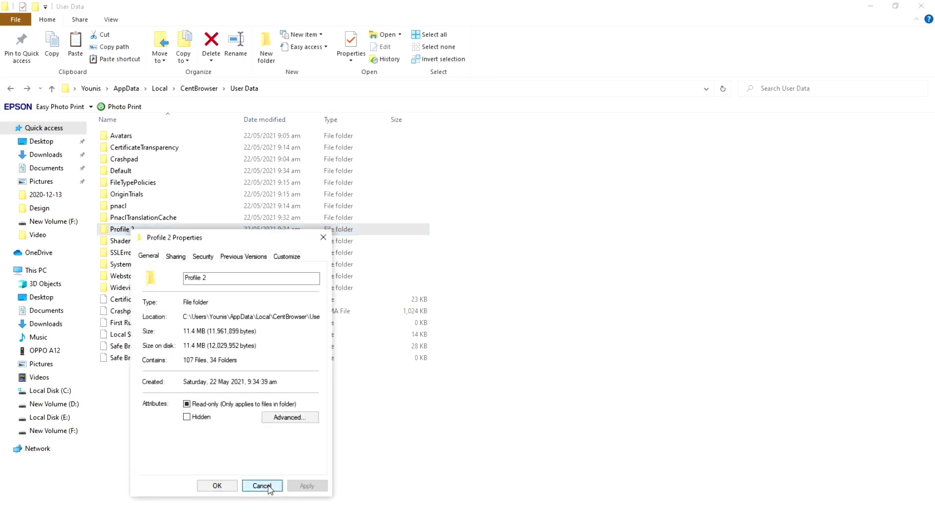
# Open the Profile 2 folder and delete all files and folders in it
pyautogui.doubleClick(128, 231)
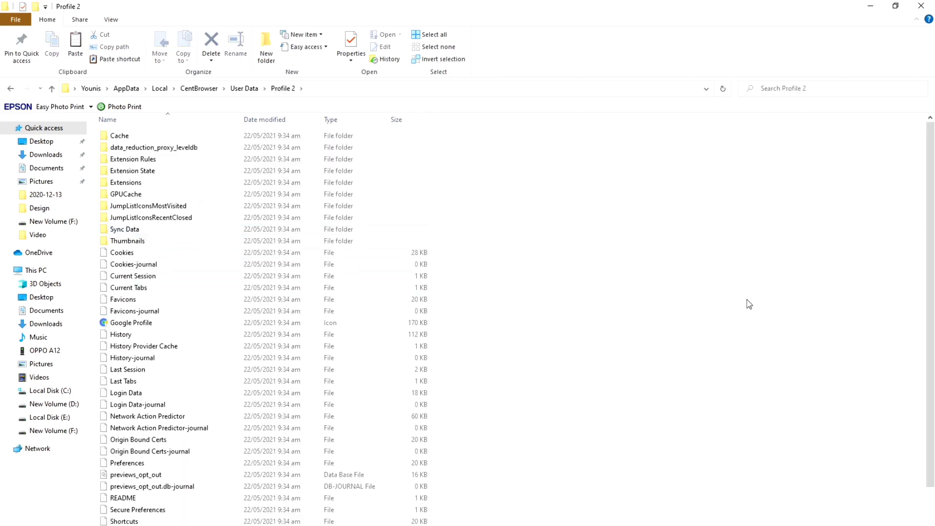
pyautogui.hotkey('ctrl', 'a')
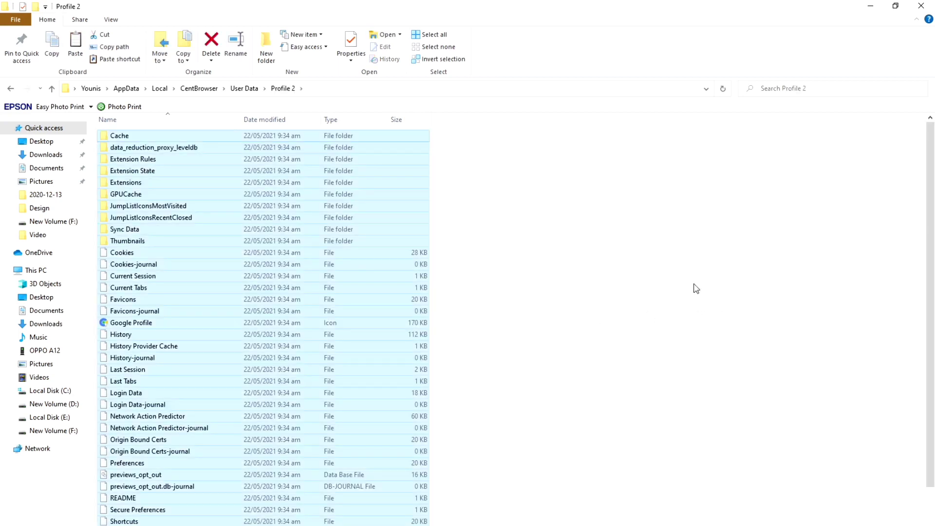
pyautogui.rightClick(166, 186)
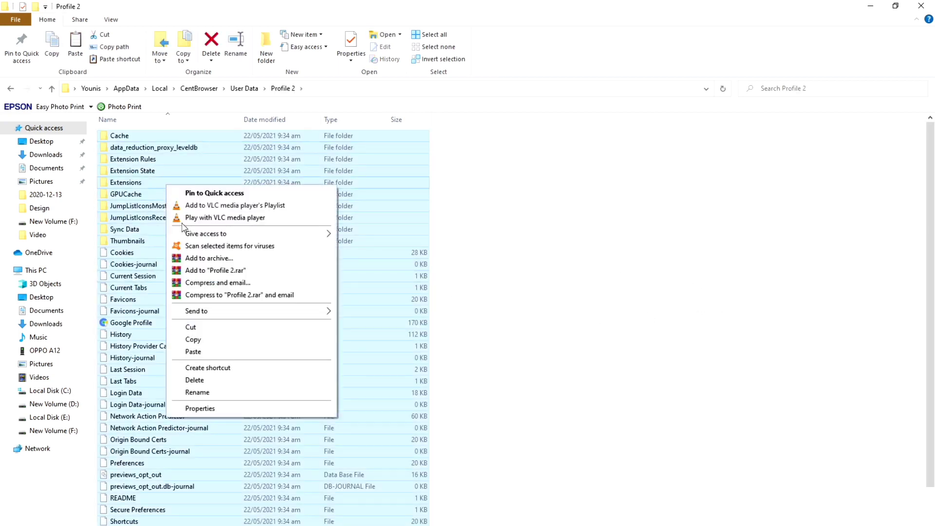
pyautogui.click(194, 380)
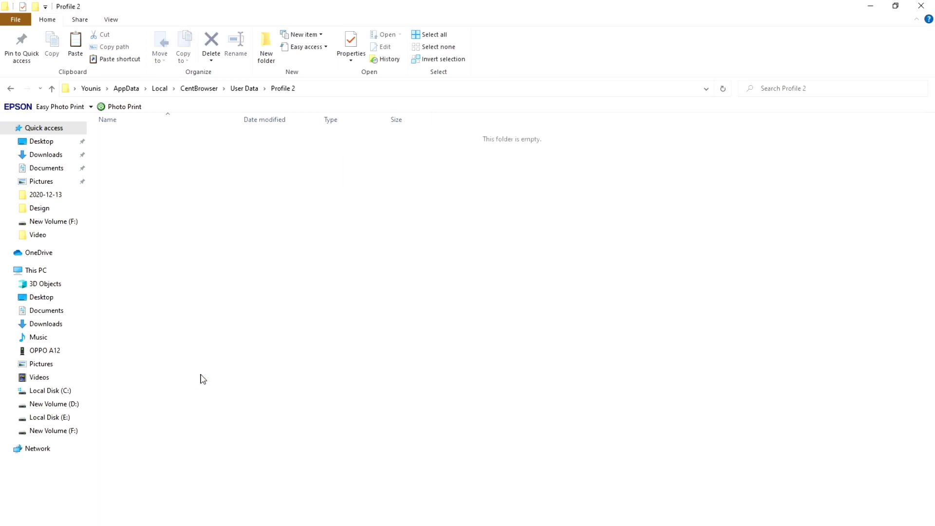
# Paste the copied profile files into Profile 2, look through the pasted contents, and close the window
pyautogui.rightClick(285, 234)
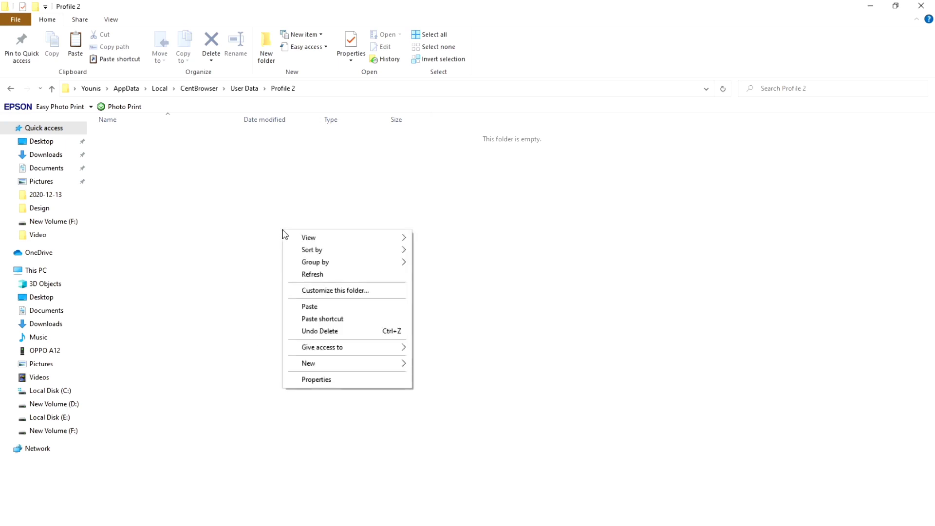
pyautogui.click(293, 310)
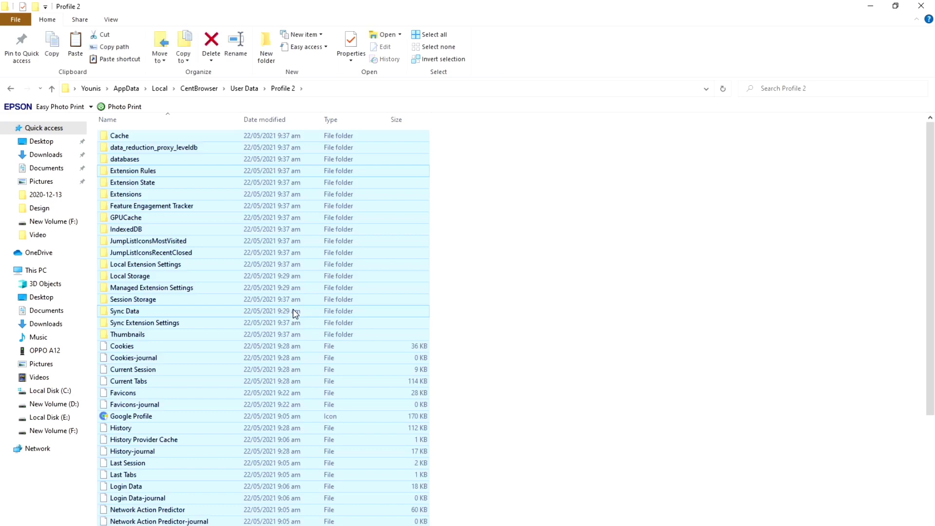
pyautogui.click(506, 270)
pyautogui.scroll(-5, 301, 254)
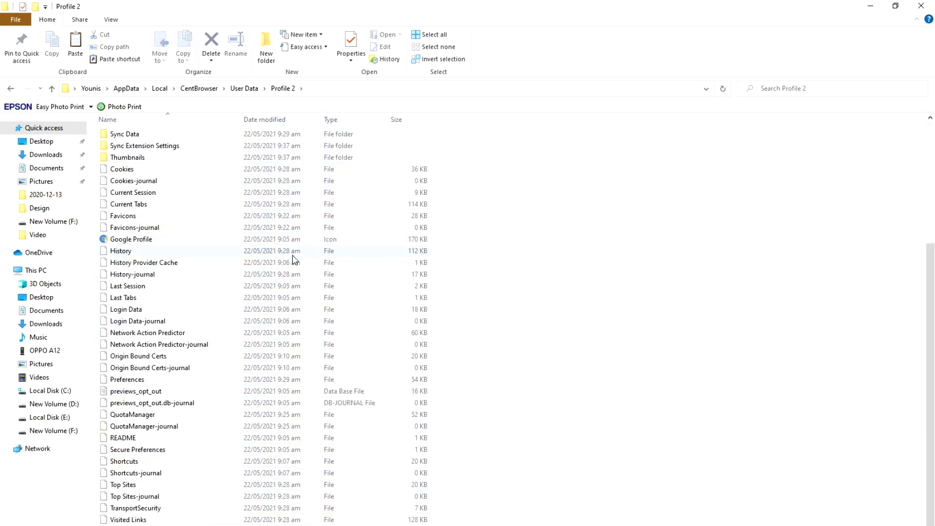
pyautogui.scroll(5, 295, 259)
pyautogui.click(921, 6)
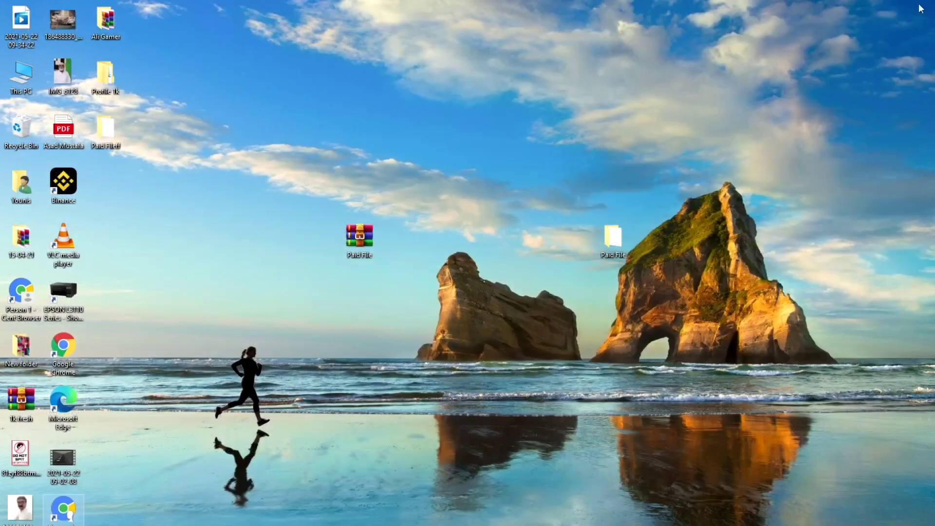
# Refresh the desktop, launch Cent Browser with the Person 2 profile, and dismiss the offer to restore pages
pyautogui.rightClick(212, 103)
pyautogui.click(233, 135)
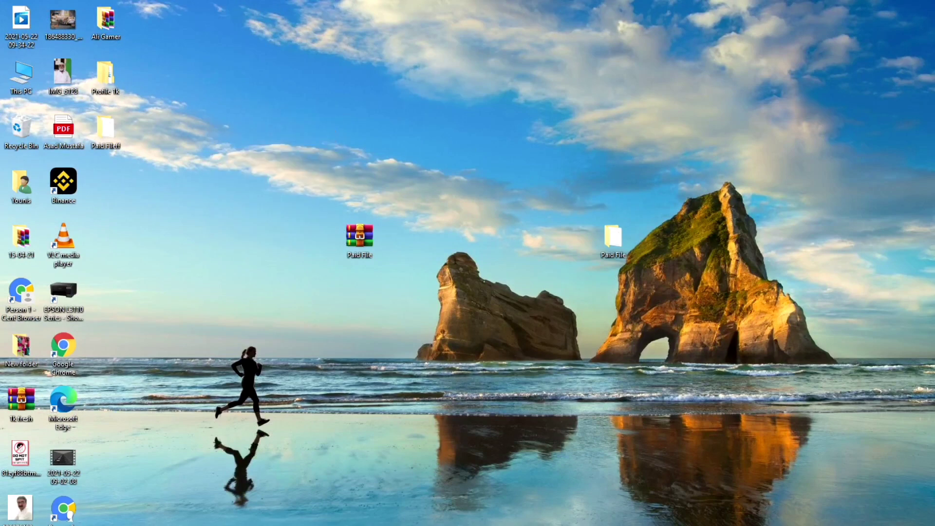
pyautogui.doubleClick(72, 520)
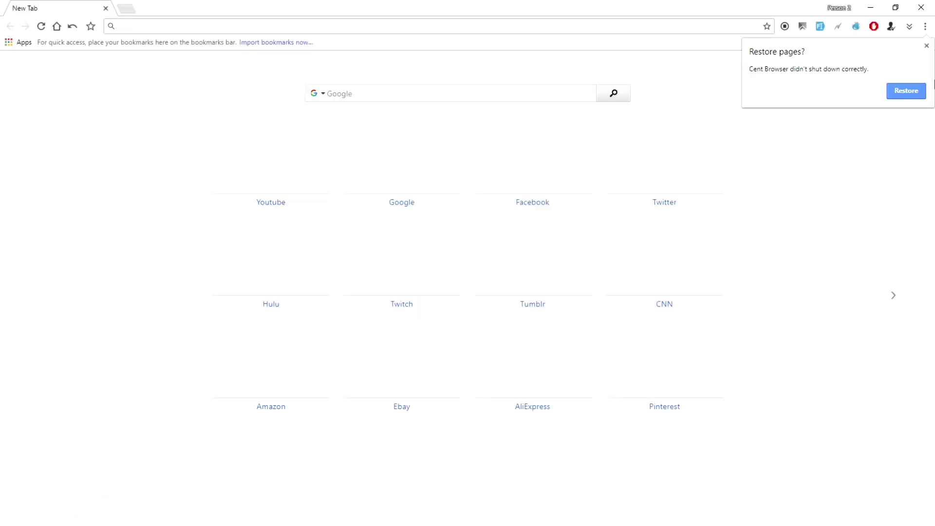
pyautogui.click(921, 45)
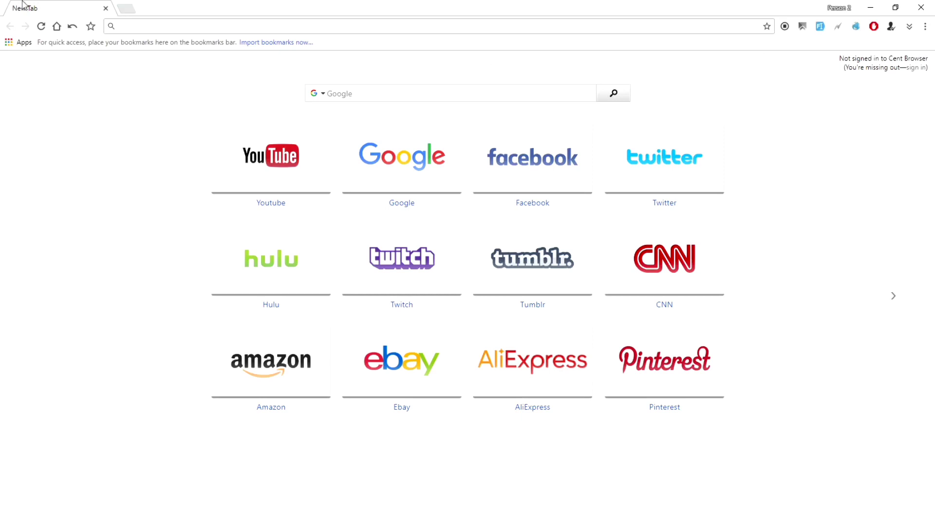
# Open the SessionBox extension and continue past its notice about updated terms
pyautogui.click(802, 29)
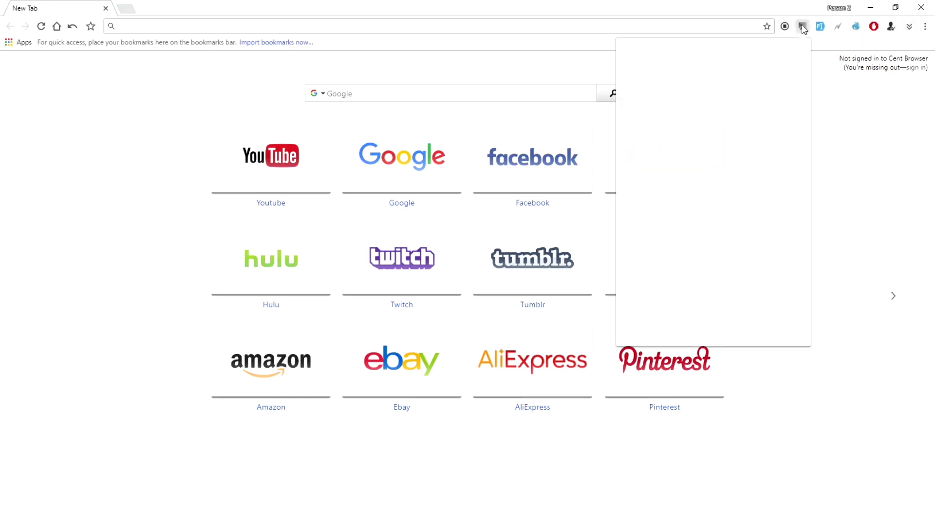
pyautogui.click(792, 88)
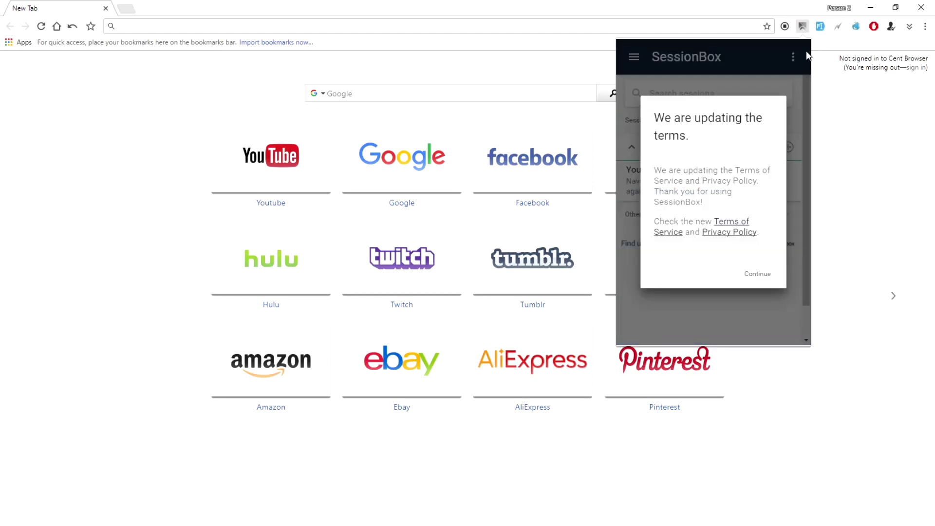
pyautogui.click(758, 274)
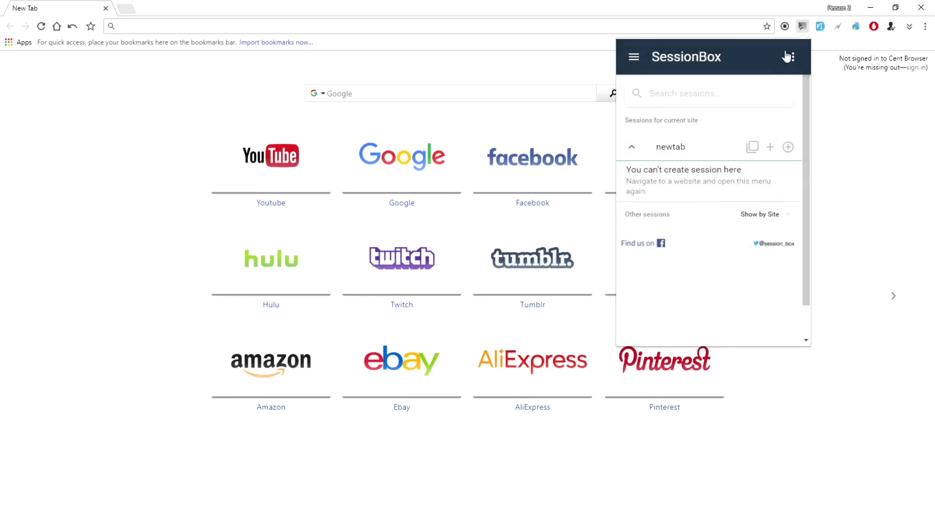
# Close the SessionBox popup and open the browser's Extensions page
pyautogui.click(803, 27)
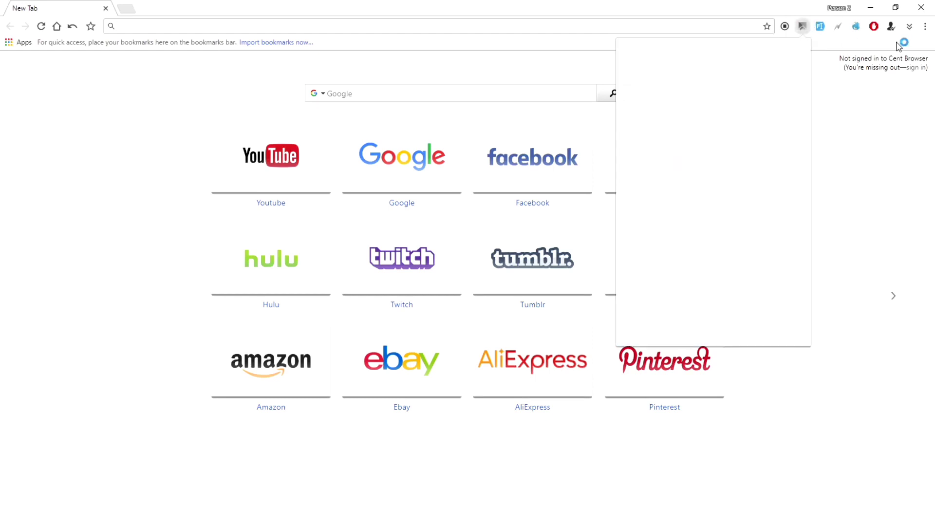
pyautogui.click(925, 27)
pyautogui.moveTo(829, 210)
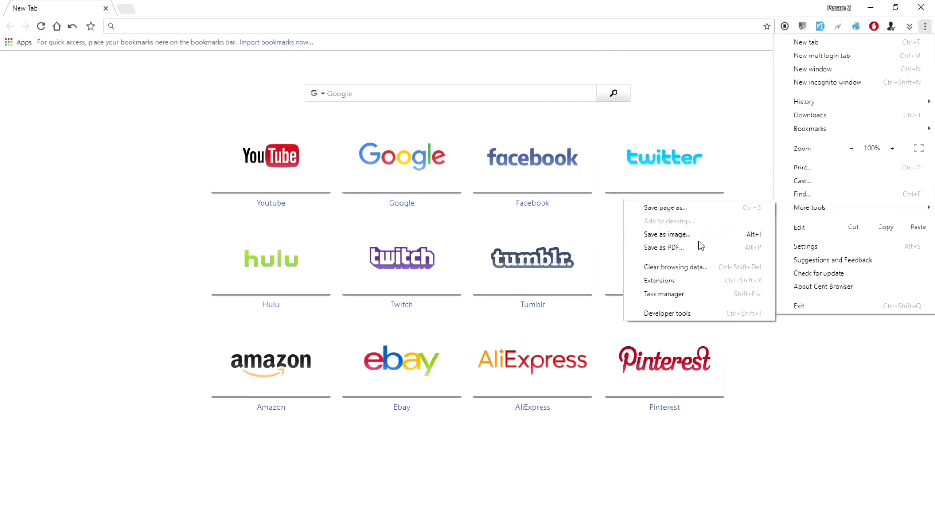
pyautogui.click(666, 276)
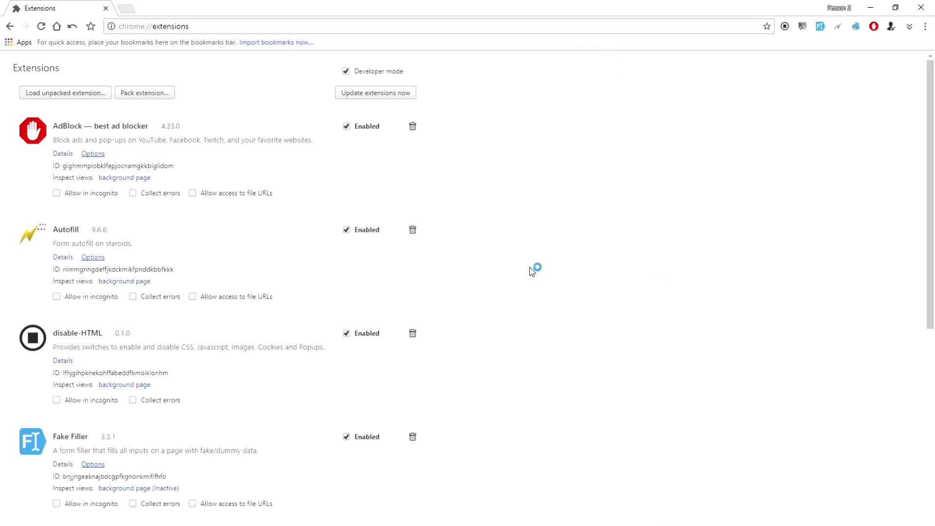
# Load the unpacked extension from the Ali Gamer folder inside Paid File, and update all extensions before closing the page
pyautogui.click(68, 94)
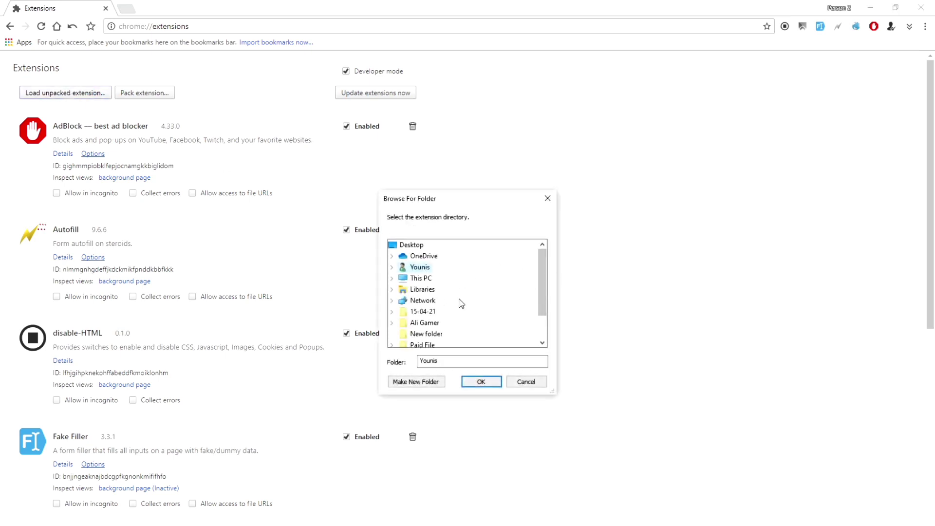
pyautogui.doubleClick(422, 345)
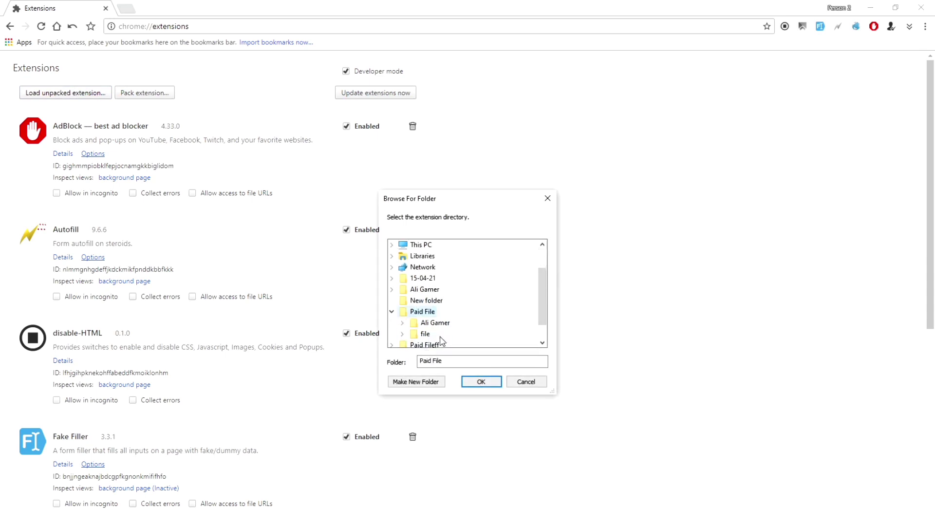
pyautogui.doubleClick(434, 323)
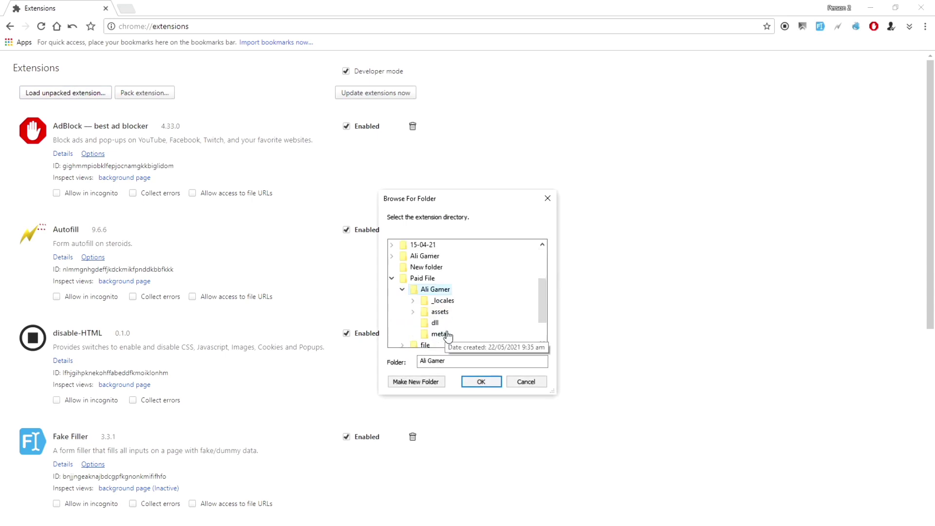
pyautogui.click(481, 381)
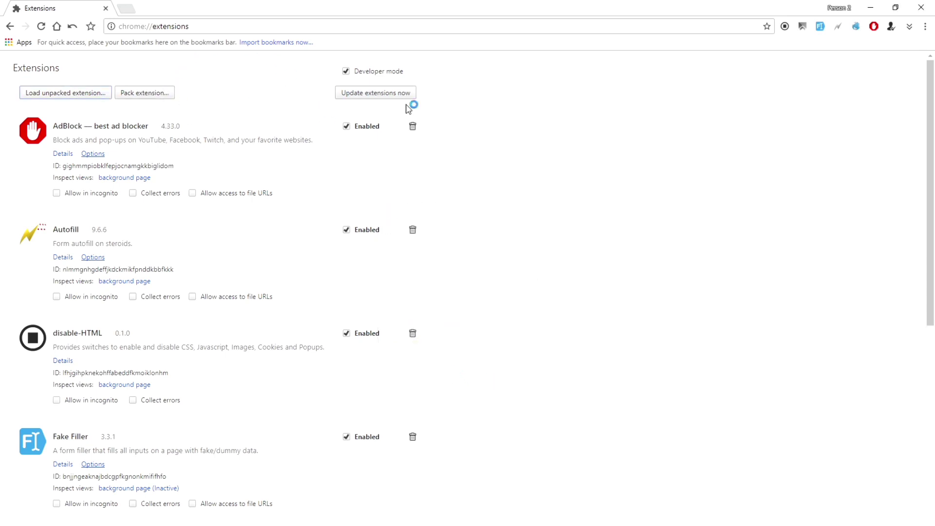
pyautogui.click(375, 97)
pyautogui.click(105, 8)
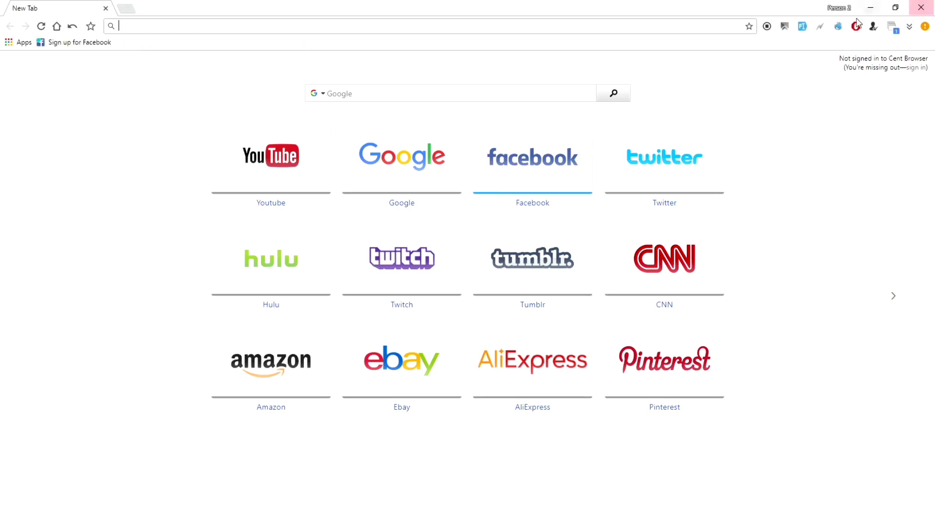
# Open the SessionBox popup, look over its session options for the current site, and close it
pyautogui.click(785, 27)
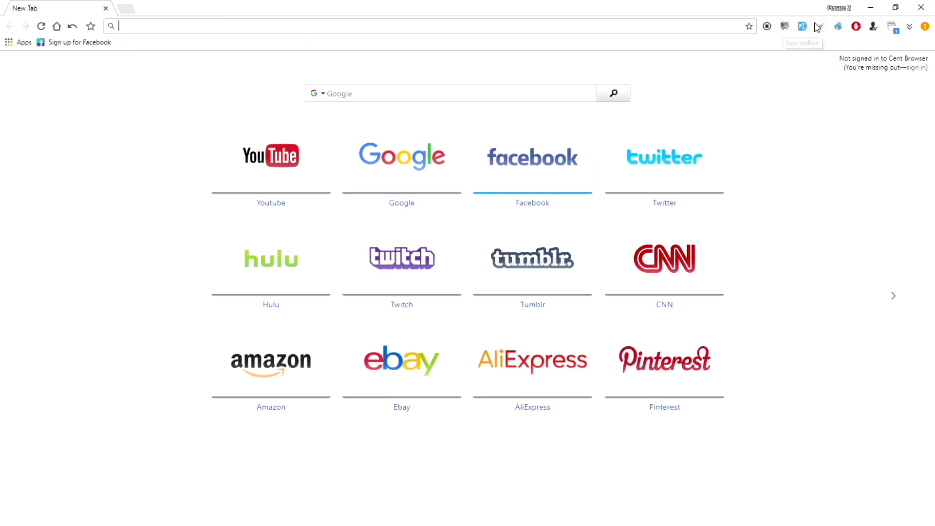
pyautogui.scroll(-1, 748, 215)
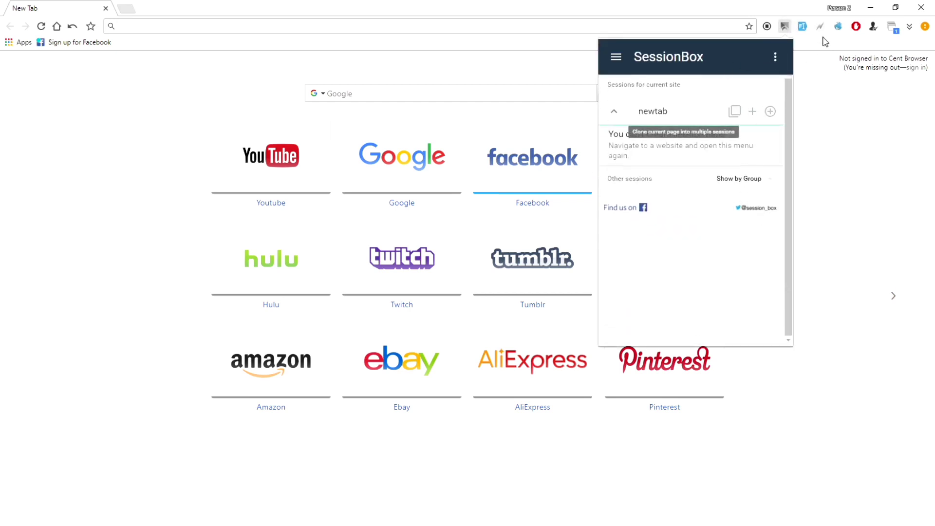
pyautogui.click(789, 29)
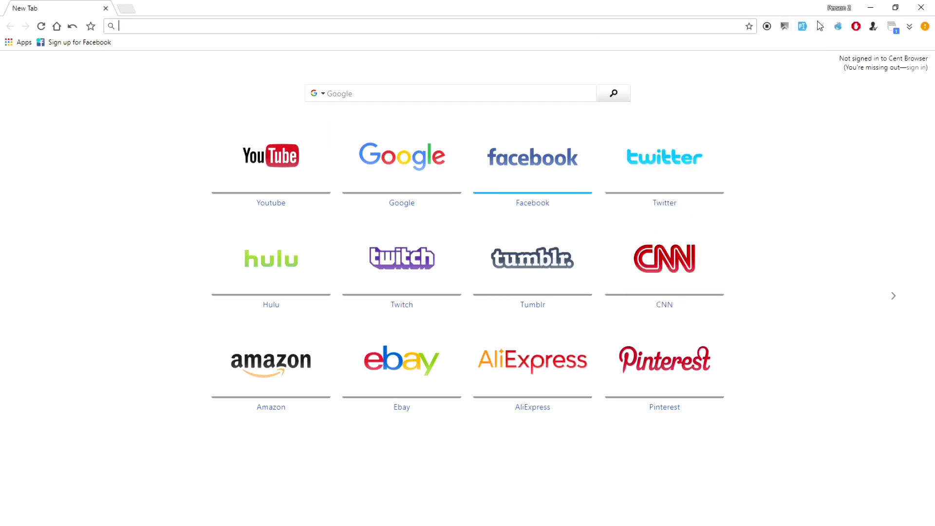
# Switch the user agent to Internet Explorer 11 on Lumia and open the bookmarked Sign up for Facebook page
pyautogui.click(873, 27)
pyautogui.scroll(-3, 598, 220)
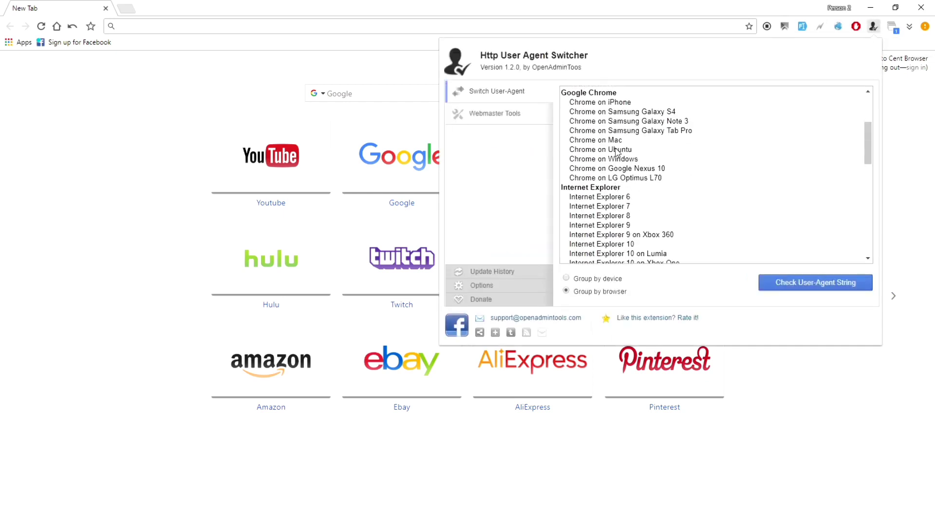
pyautogui.scroll(-2, 623, 136)
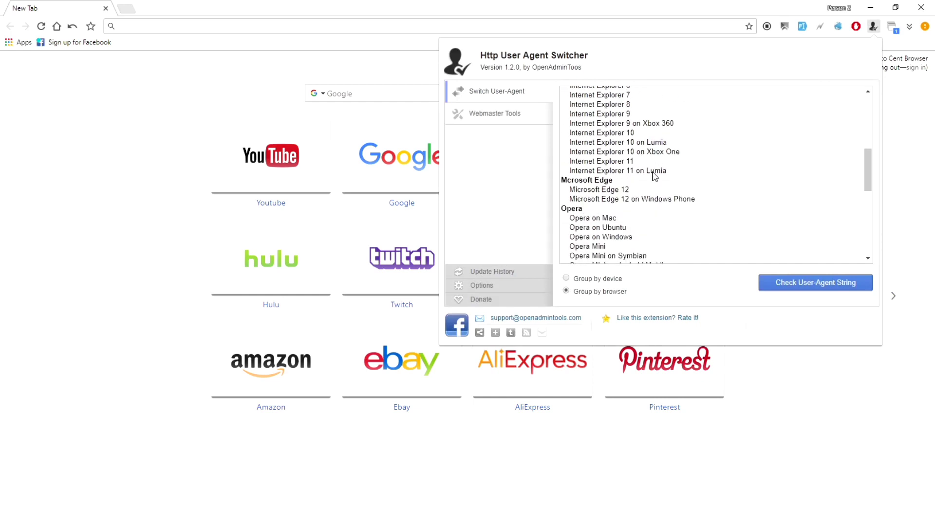
pyautogui.click(653, 171)
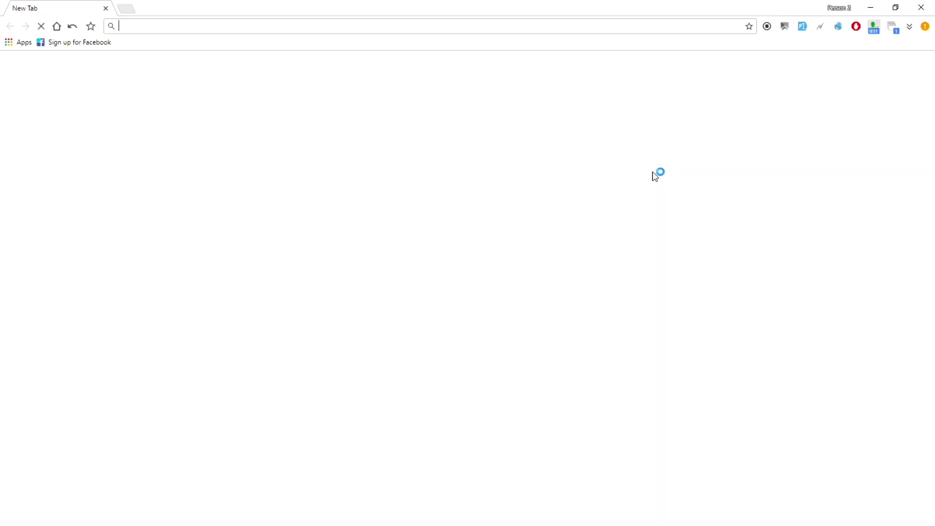
pyautogui.click(81, 43)
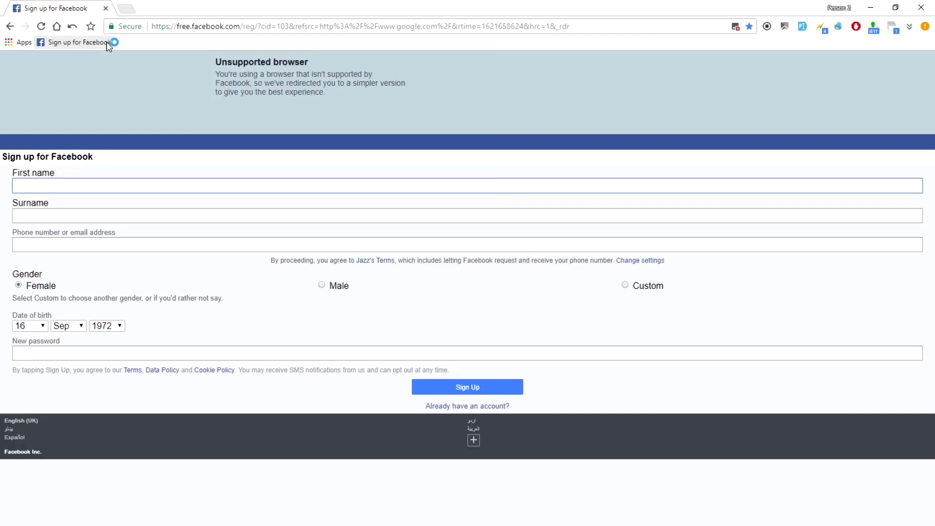
# Close Auto-Keyboard without saving the file changes
pyautogui.click(439, 525)
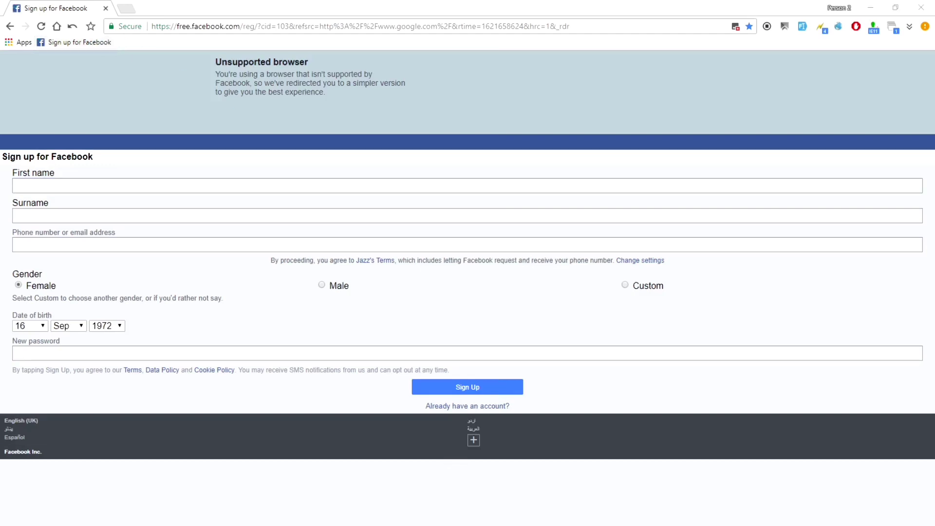
pyautogui.click(450, 525)
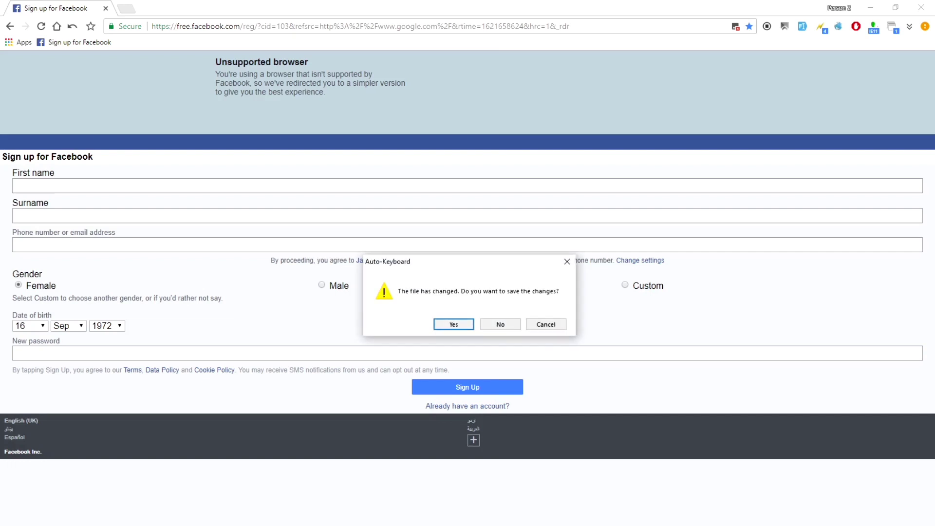
pyautogui.click(501, 324)
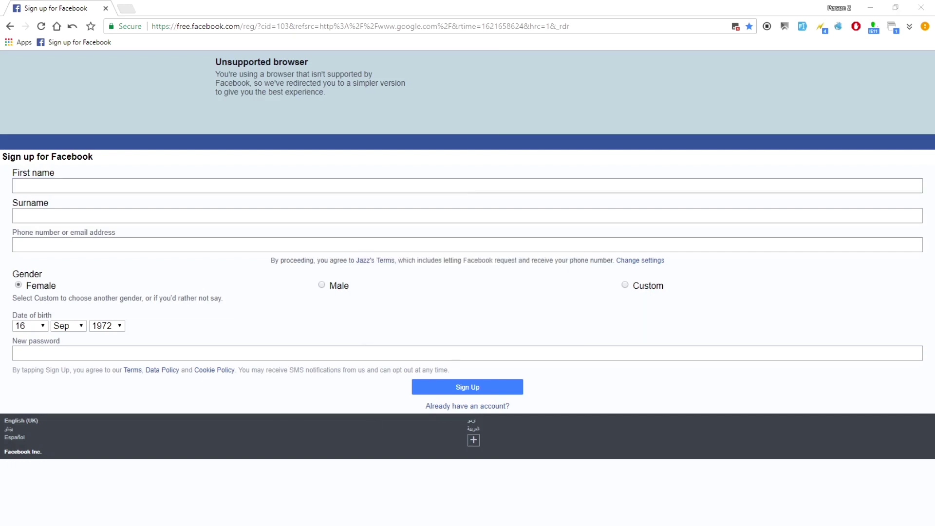
pyautogui.click(115, 525)
pyautogui.click(91, 444)
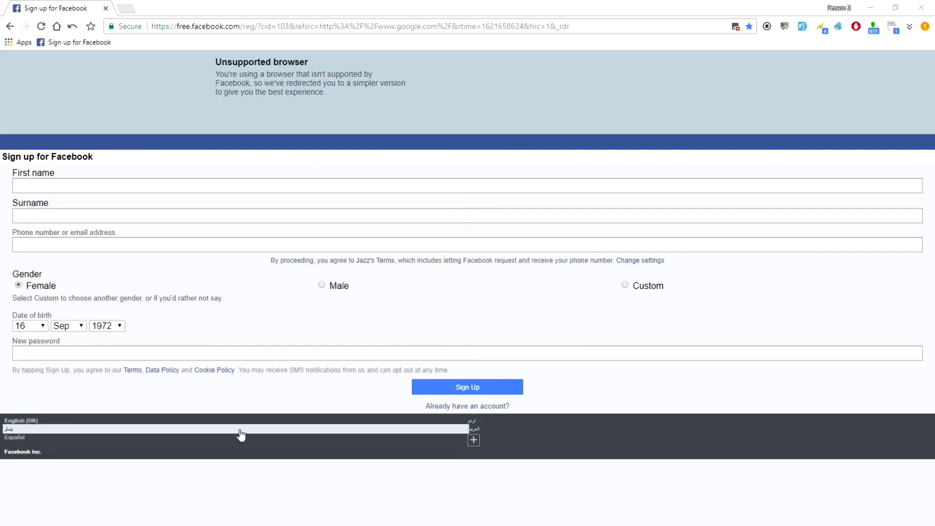